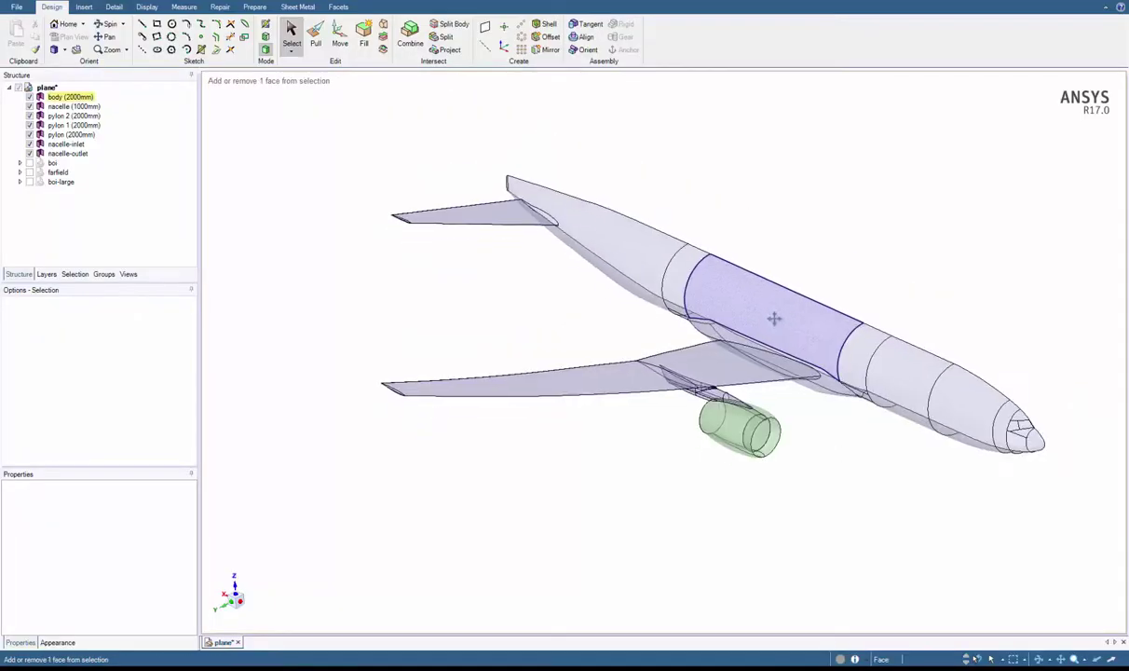
Step: Orbit the aircraft and check the Thickness of the body, nacelle and pylon 2 parts
mouse_move(656, 307)
middle_mouse_down()
mouse_move(736, 366)
mouse_move(575, 287)
middle_mouse_up()
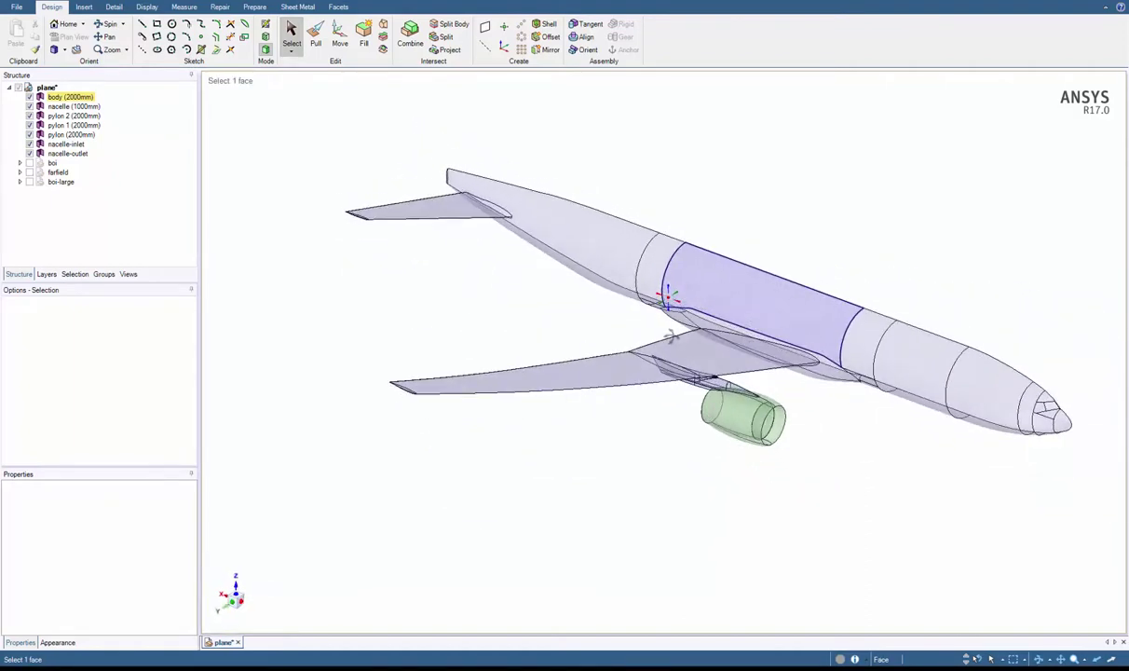
left_click(576, 287)
left_click(70, 98)
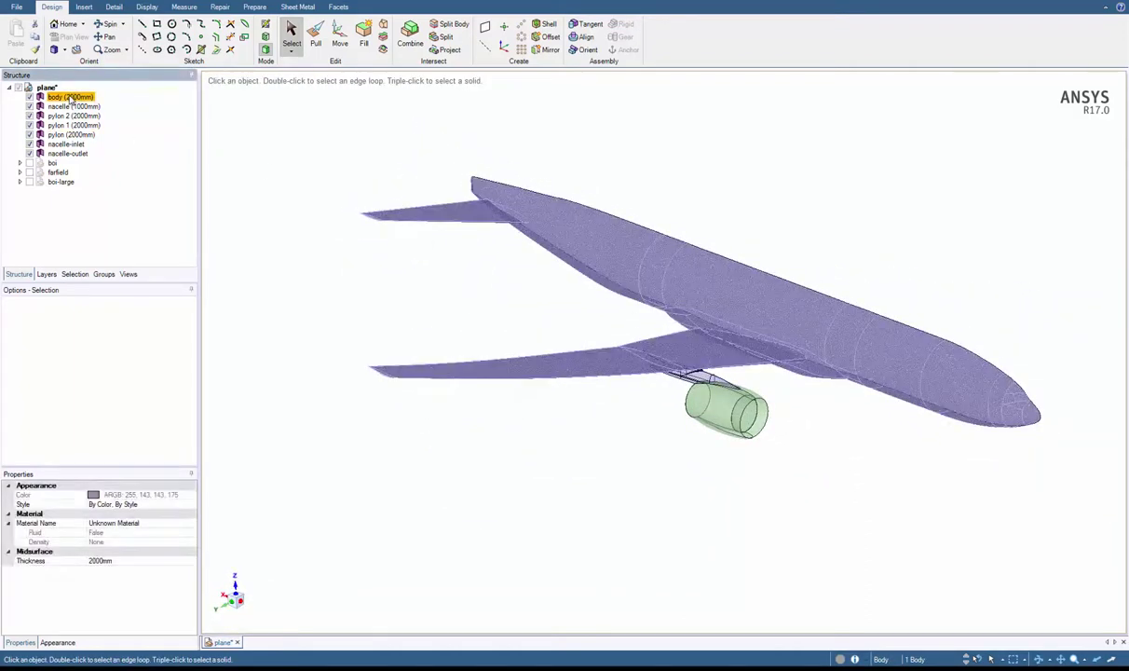
left_click(74, 108)
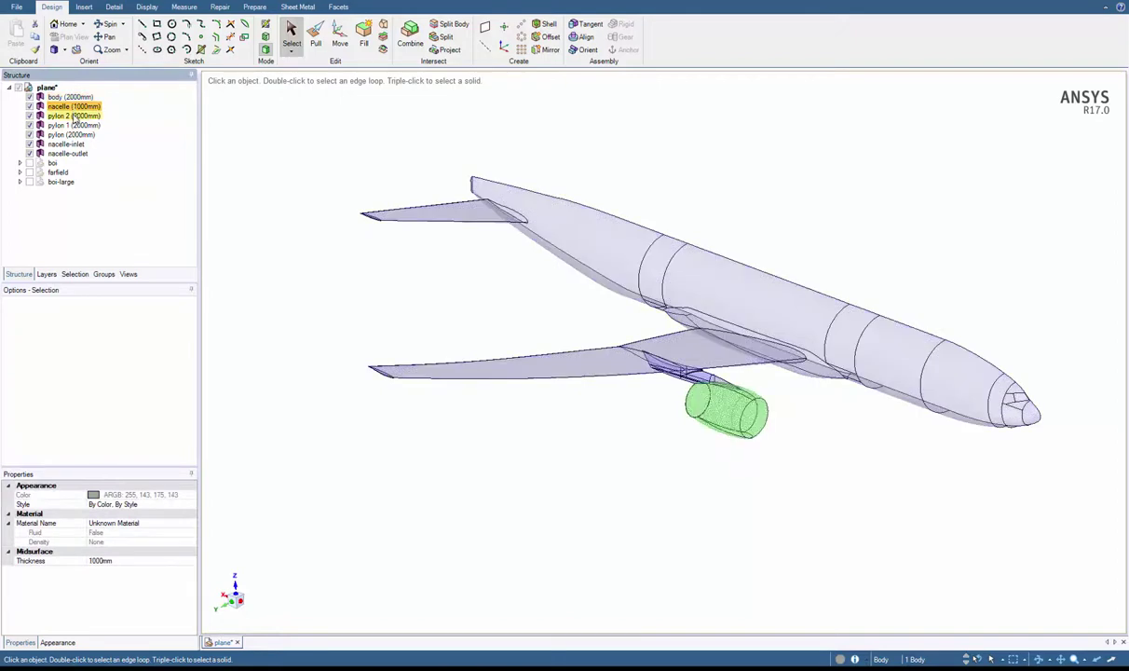
left_click(76, 116)
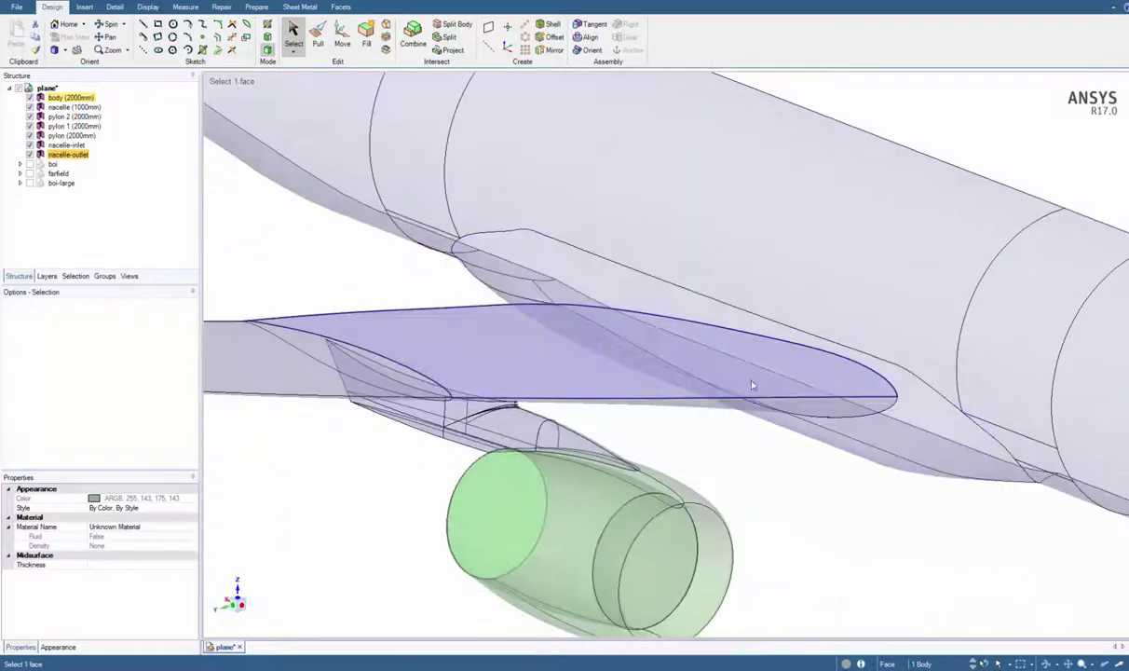
Step: Zoom in on the pylon–nacelle junction and pick a pylon face to inspect its surface
scroll(748, 345, "up", 3)
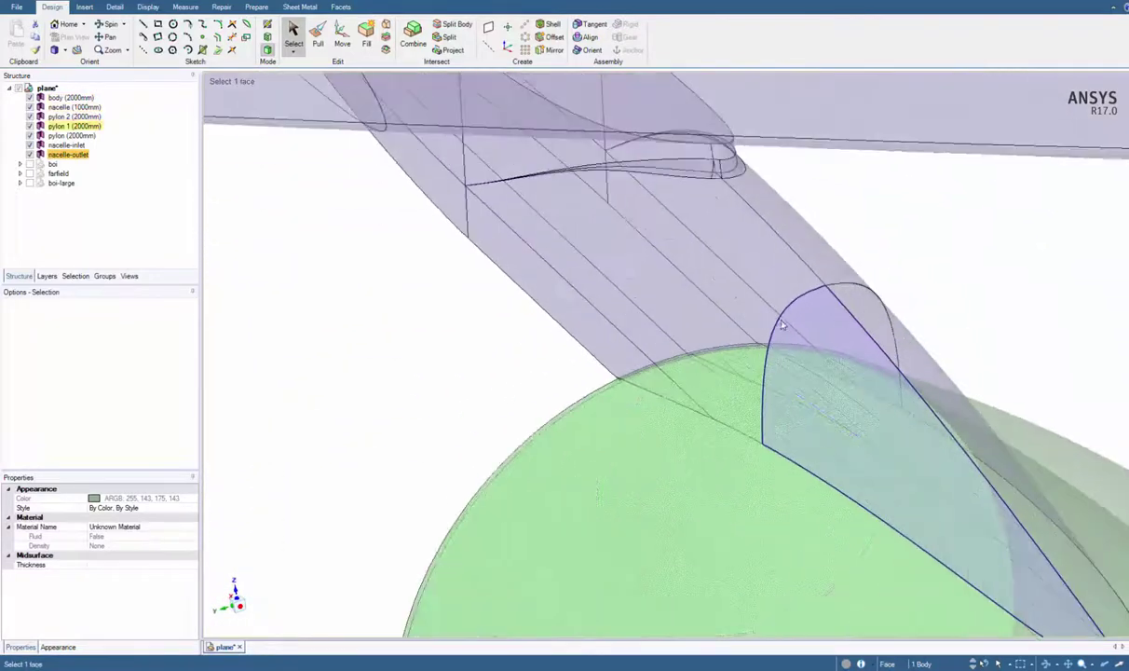
scroll(781, 323, "up", 3)
scroll(814, 310, "up", 3)
scroll(844, 313, "up", 2)
left_click(834, 337)
scroll(820, 277, "up", 2)
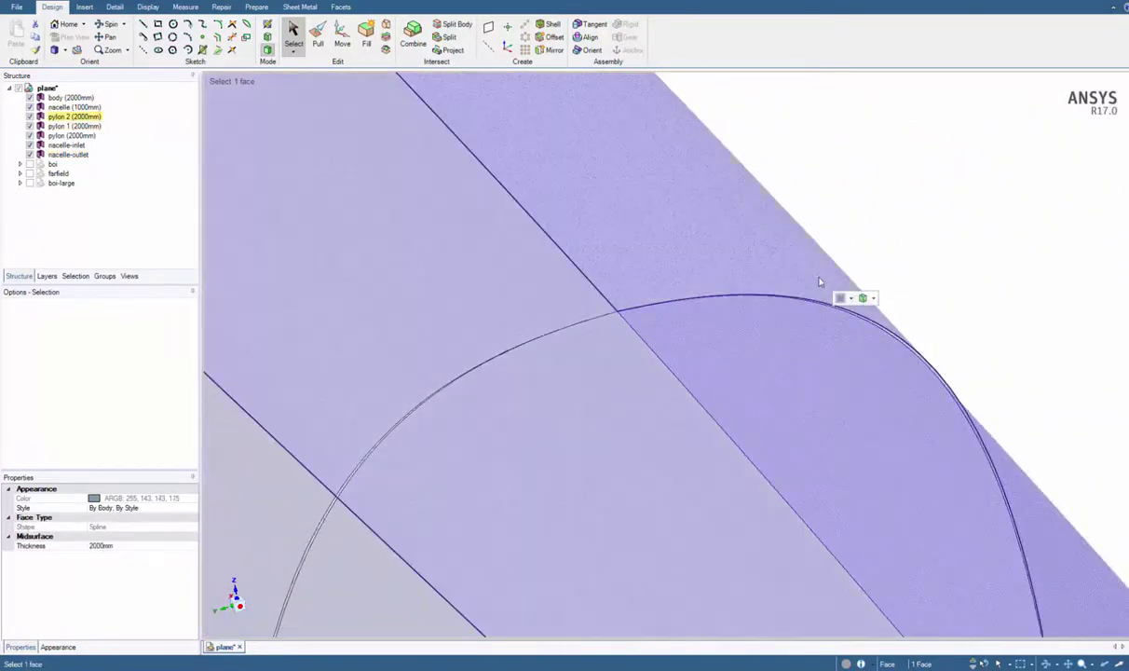
scroll(883, 340, "up", 2)
scroll(882, 340, "up", 3)
scroll(870, 272, "down", 2)
scroll(857, 326, "down", 3)
Step: Zoom and orbit beneath the pylon–wing junction around the pylon face
scroll(854, 365, "down", 3)
scroll(854, 364, "down", 2)
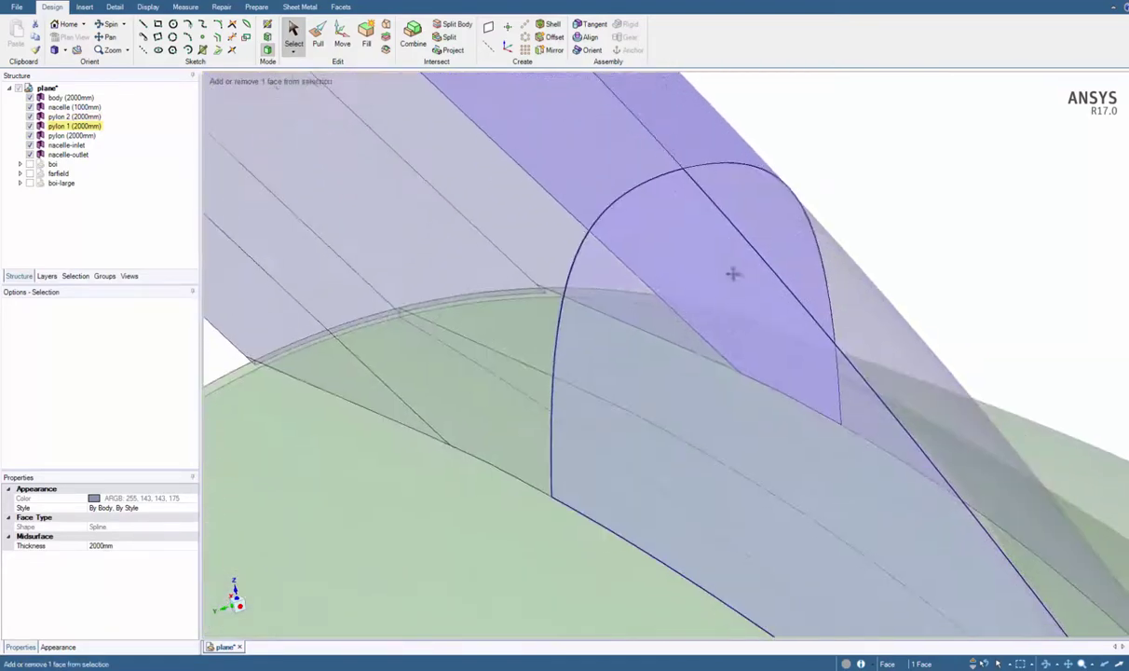
scroll(733, 272, "down", 3)
scroll(815, 378, "down", 2)
scroll(854, 373, "up", 3)
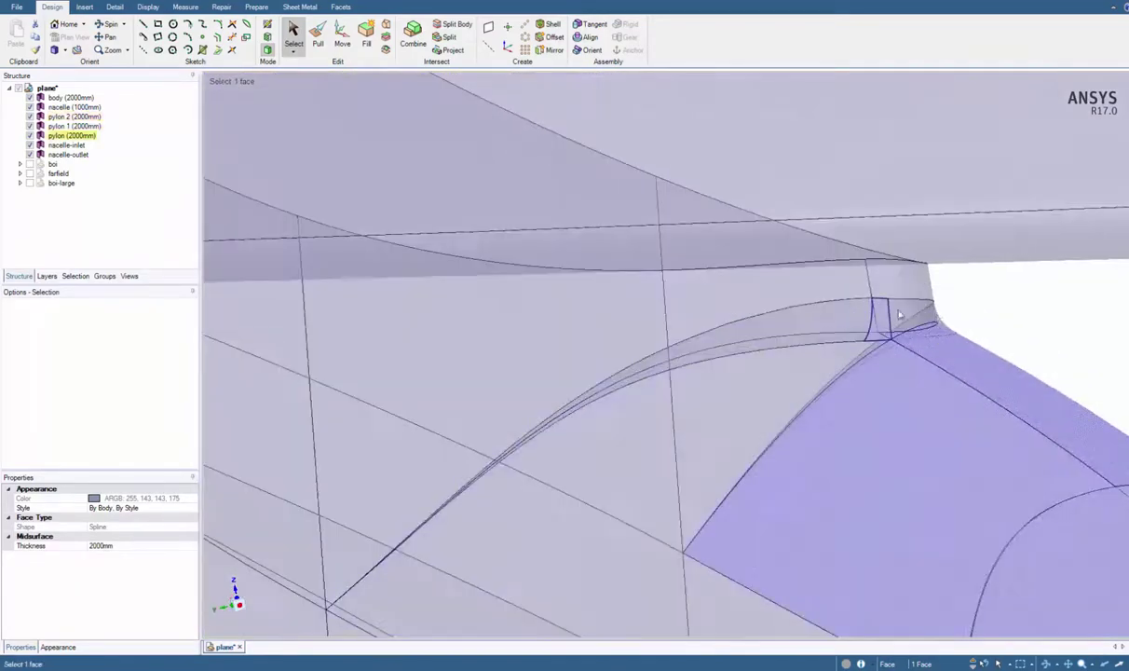
scroll(917, 324, "up", 2)
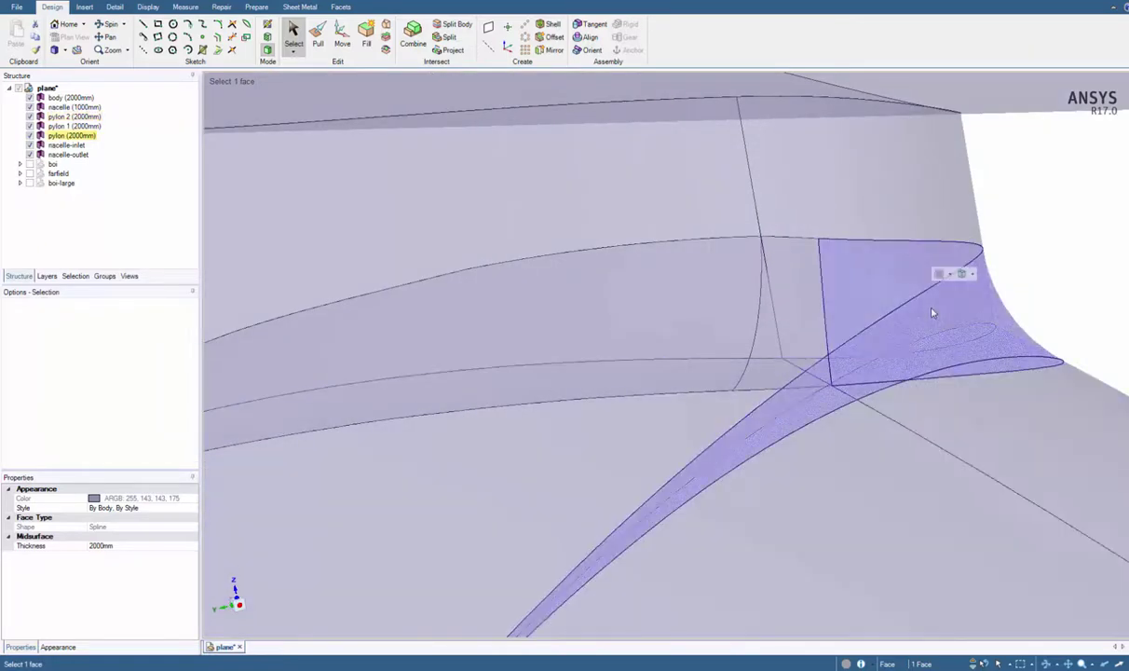
mouse_move(931, 313)
middle_mouse_down()
mouse_move(585, 327)
mouse_move(947, 315)
mouse_move(620, 314)
middle_mouse_up()
mouse_move(749, 317)
middle_mouse_down()
mouse_move(769, 333)
mouse_move(772, 305)
mouse_move(681, 332)
middle_mouse_up()
Step: Orbit lower and zoom in on the nacelle lip under the wing
scroll(672, 346, "down", 3)
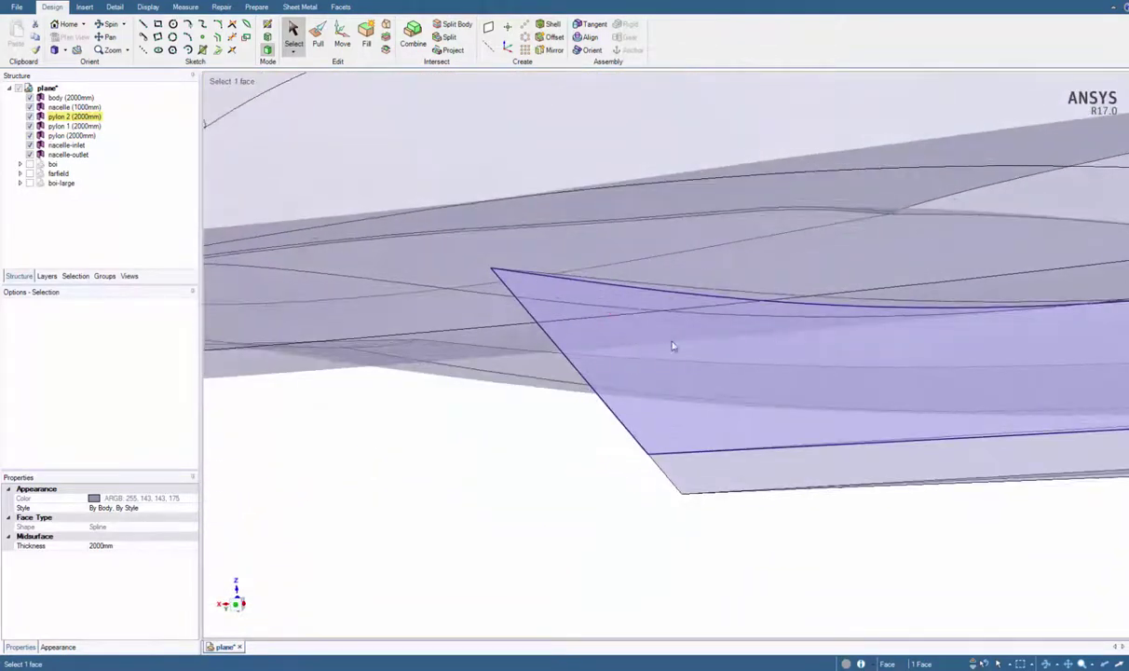
scroll(673, 346, "down", 3)
scroll(673, 346, "down", 1)
mouse_move(1005, 367)
middle_mouse_down()
mouse_move(773, 360)
mouse_move(864, 336)
mouse_move(705, 372)
middle_mouse_up()
scroll(725, 365, "up", 3)
scroll(730, 358, "up", 3)
scroll(771, 423, "up", 3)
scroll(773, 403, "up", 2)
mouse_move(773, 403)
middle_mouse_down()
mouse_move(958, 372)
mouse_move(902, 353)
mouse_move(1025, 381)
mouse_move(958, 434)
mouse_move(973, 445)
middle_mouse_up()
Step: Select the triangular pylon face and the nacelle, then zoom back out over the aircraft
left_click(902, 353)
left_click(973, 445)
scroll(972, 445, "down", 3)
scroll(996, 454, "down", 4)
mouse_move(782, 355)
middle_mouse_down()
mouse_move(789, 388)
mouse_move(862, 397)
mouse_move(790, 386)
mouse_move(814, 388)
mouse_move(778, 411)
middle_mouse_up()
scroll(862, 397, "down", 5)
scroll(778, 412, "down", 1)
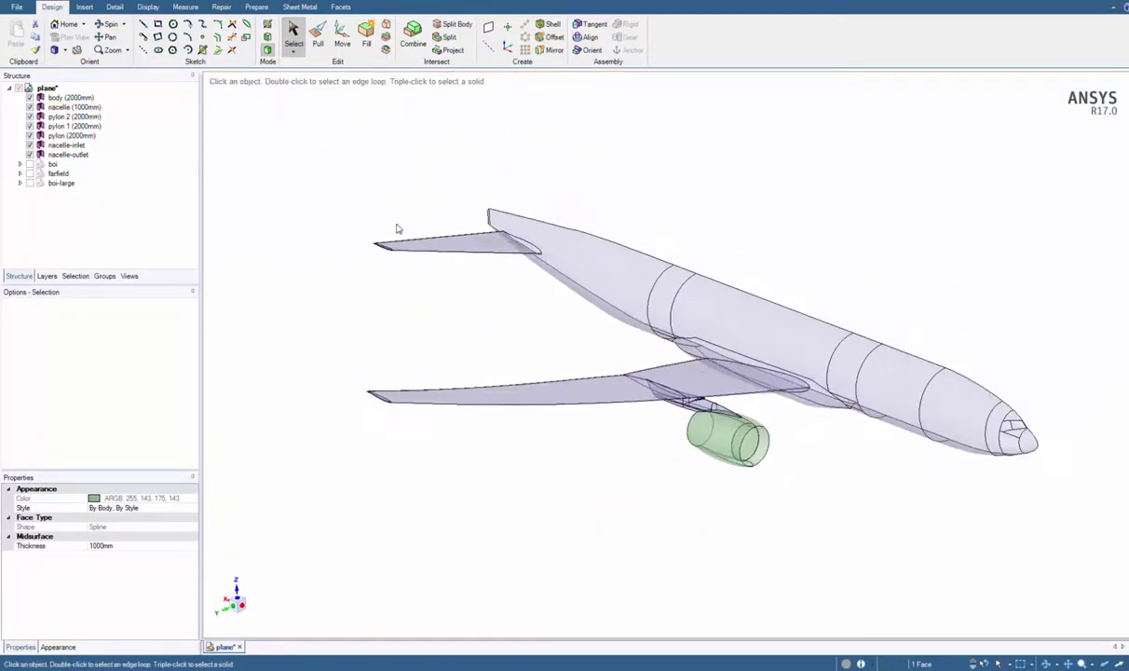
Step: Show the boi and boi-large bodies and orbit to see the boxes around the aircraft
left_click(358, 203)
left_click(29, 164)
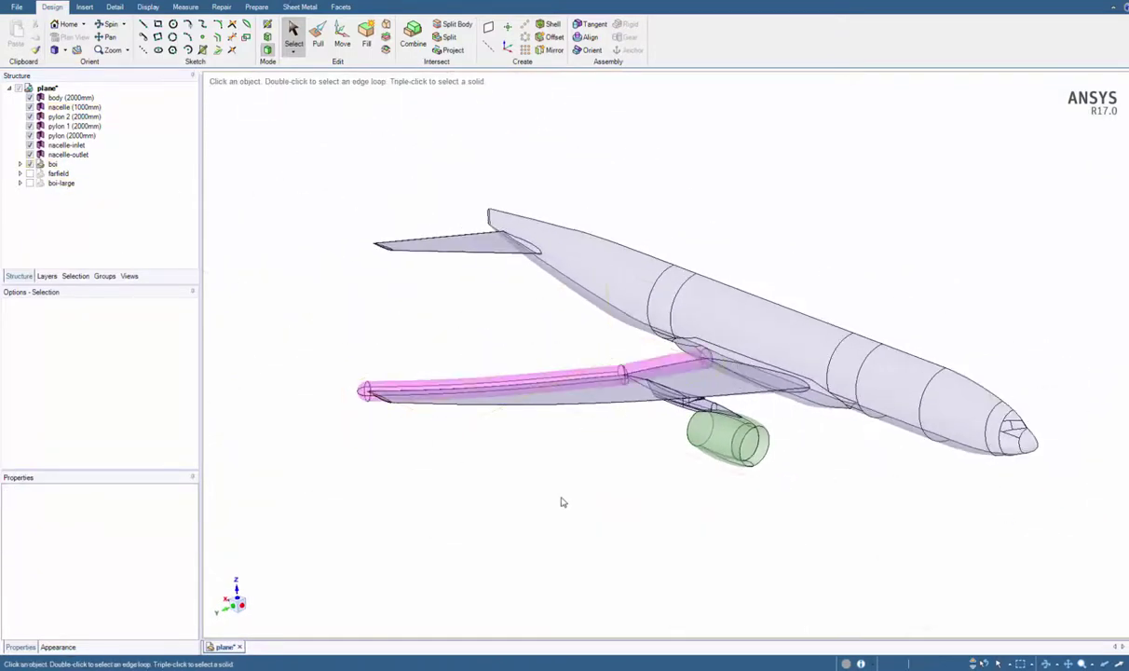
left_click(31, 184)
middle_click_drag(637, 411, 645, 446)
scroll(645, 445, "down", 3)
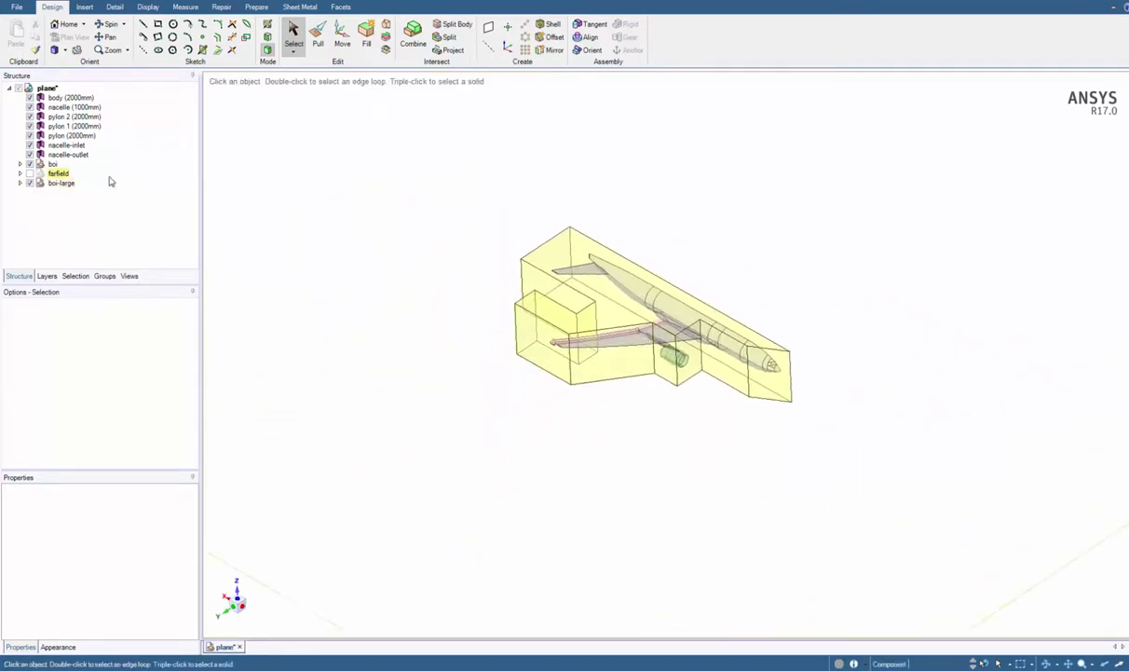
Step: Show the farfield hemisphere, zoom out and orbit around it, then hide it again
left_click(30, 173)
key("z")
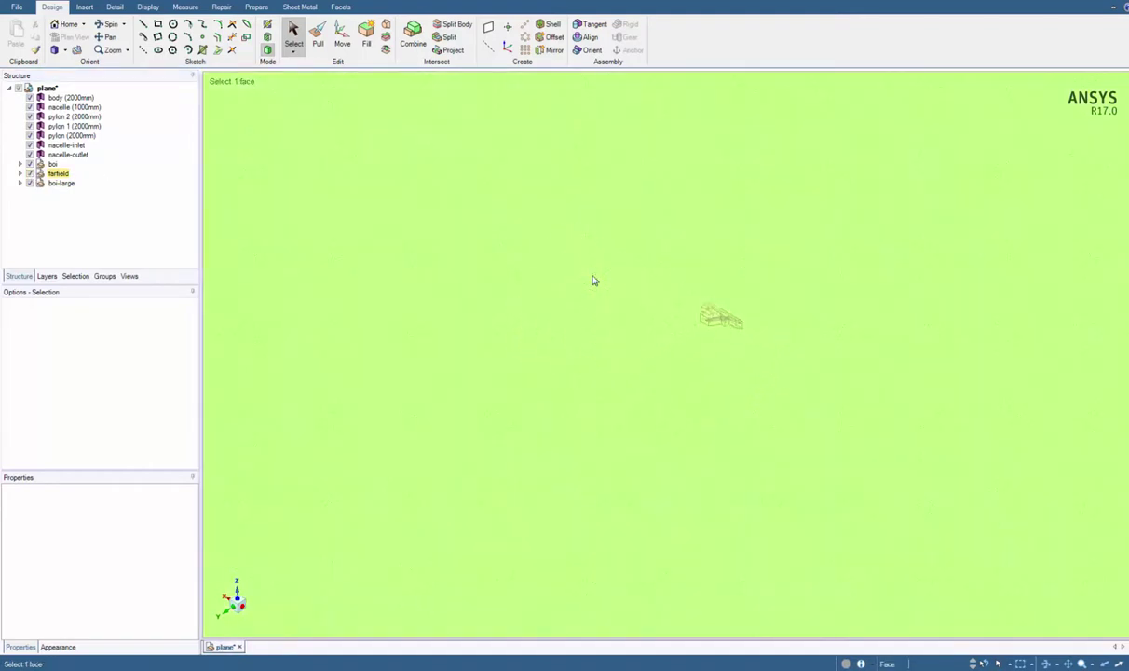
mouse_move(593, 279)
middle_mouse_down()
mouse_move(704, 303)
mouse_move(701, 324)
mouse_move(653, 317)
middle_mouse_up()
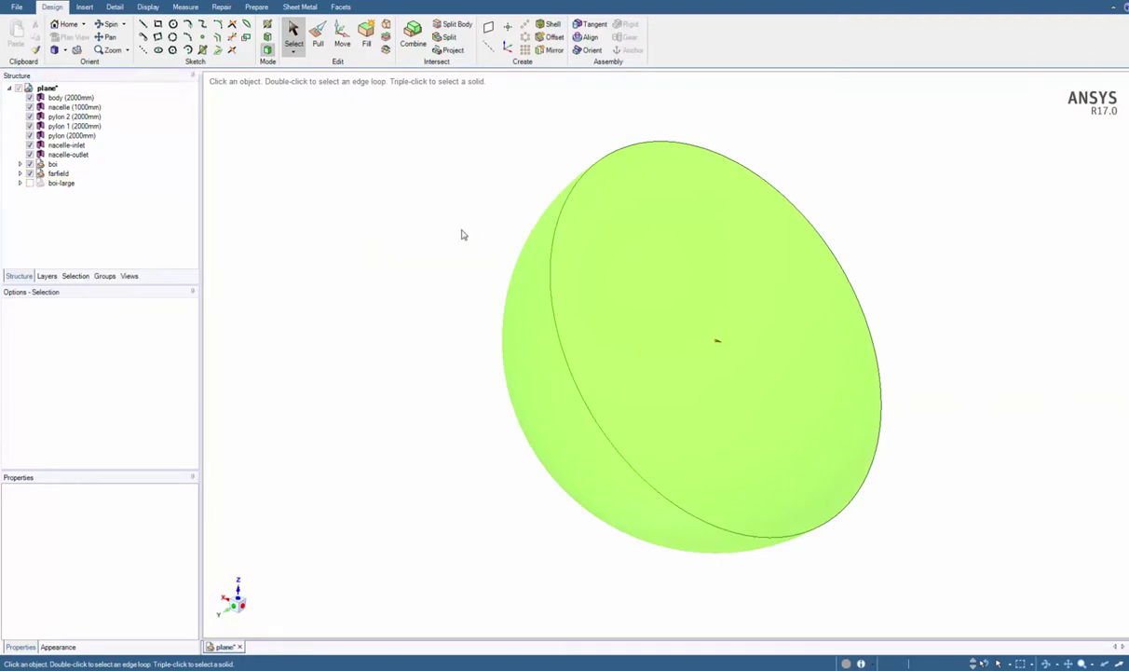
left_click(29, 182)
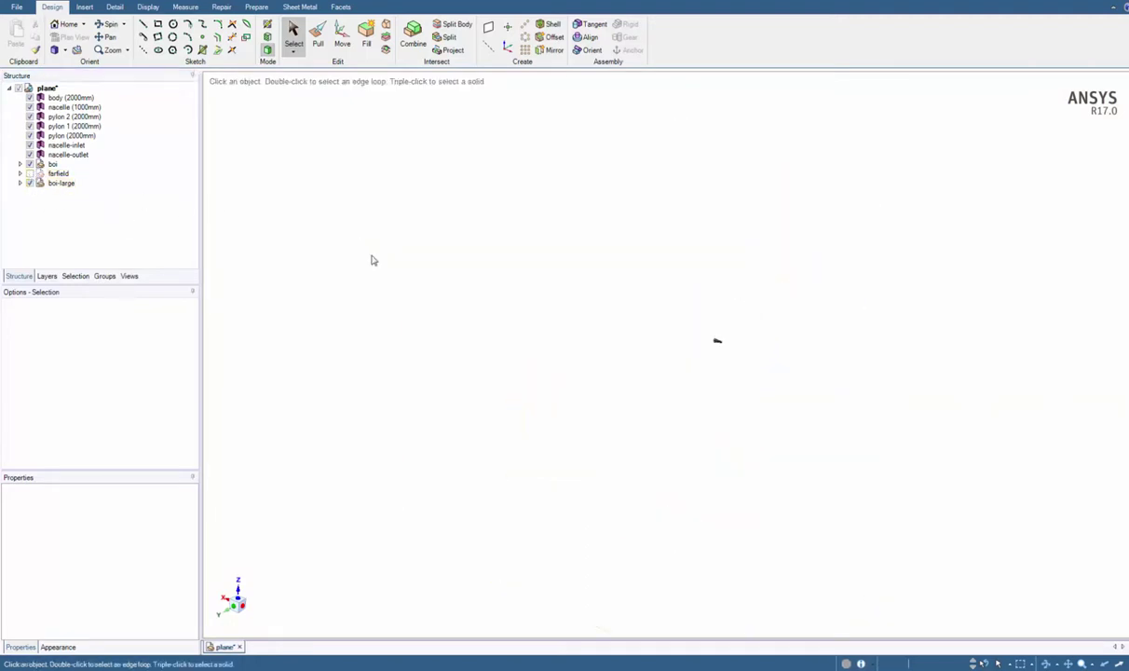
Step: Fit the view and highlight the pylon, wing and wing2 named selection faces
key("z")
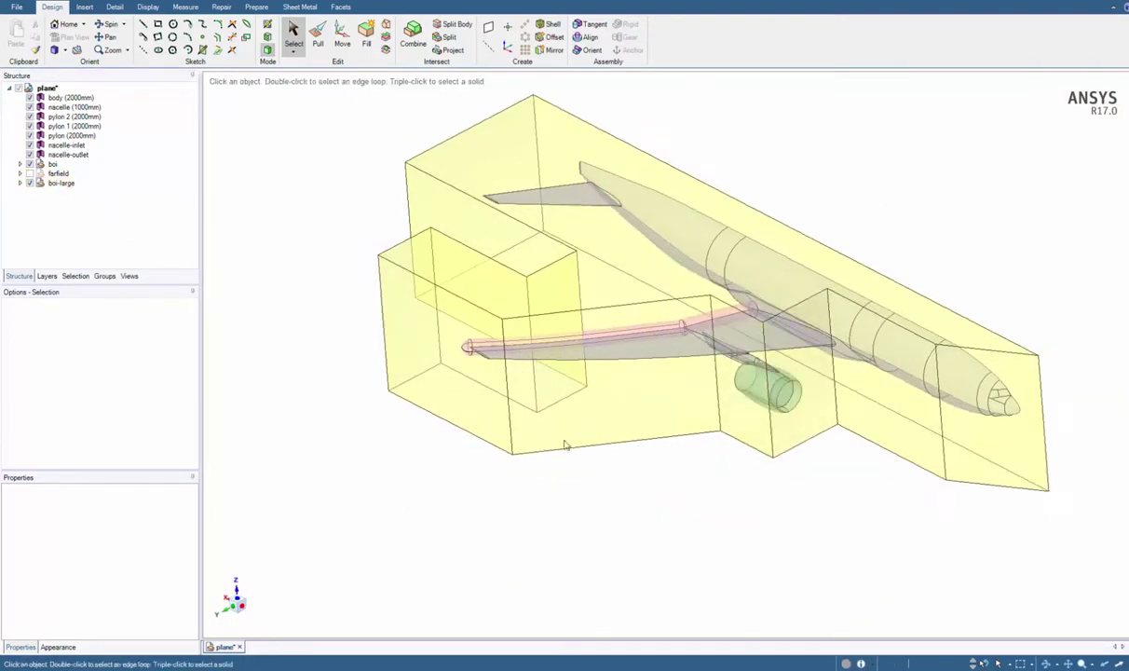
left_click(103, 276)
left_click(48, 139)
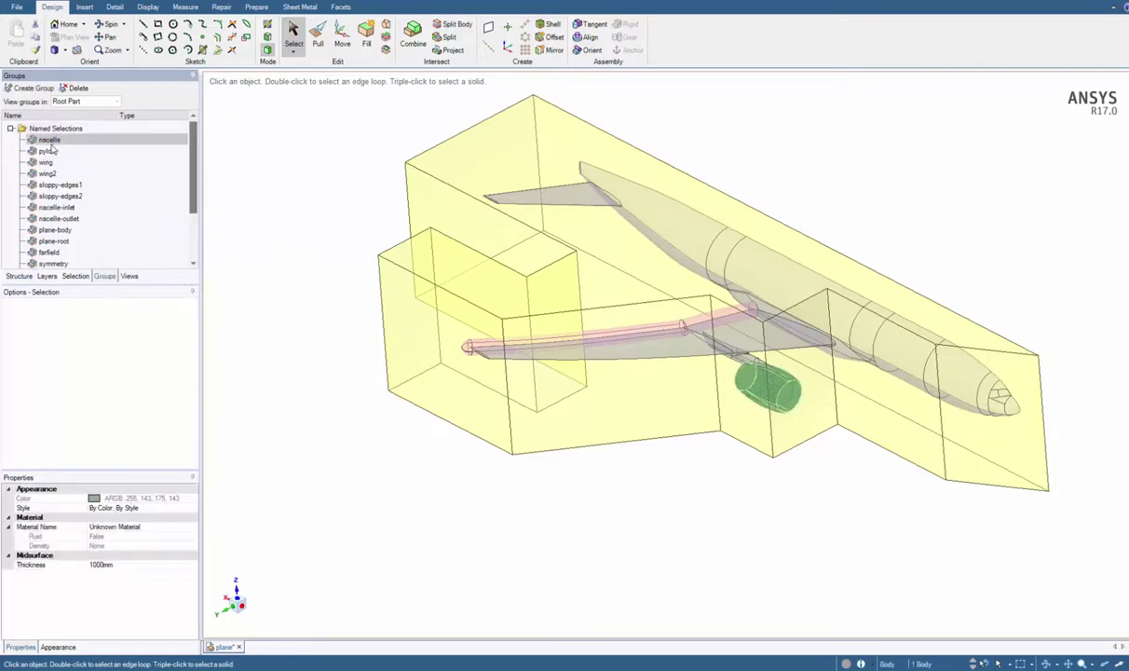
left_click(46, 163)
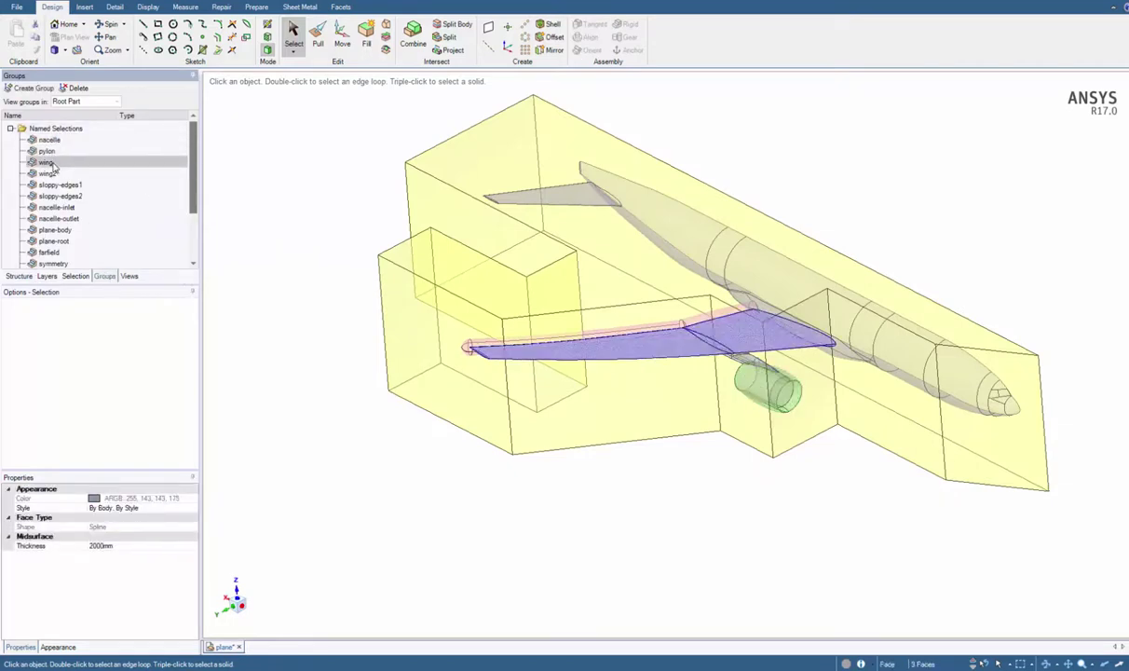
left_click(48, 174)
Step: Zoom in on the tapered fuselage end, hide the yellow box surfaces and clear the selection
scroll(669, 379, "up", 2)
scroll(669, 378, "up", 5)
scroll(669, 378, "up", 2)
right_click(708, 372)
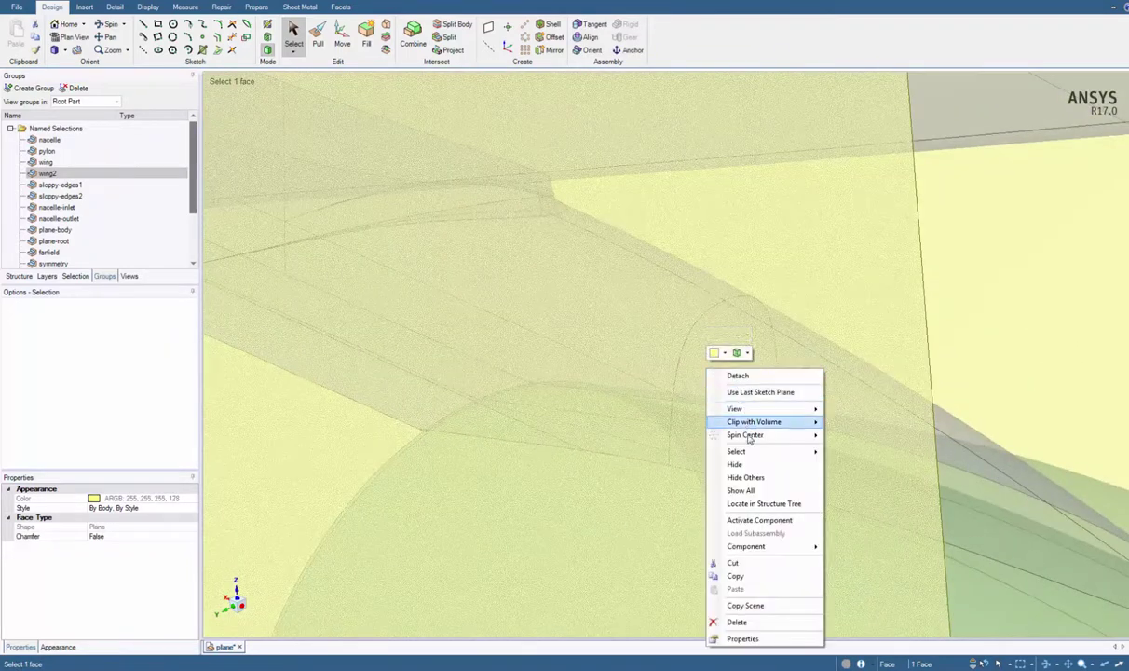
left_click(746, 457)
scroll(746, 457, "up", 3)
key("Escape")
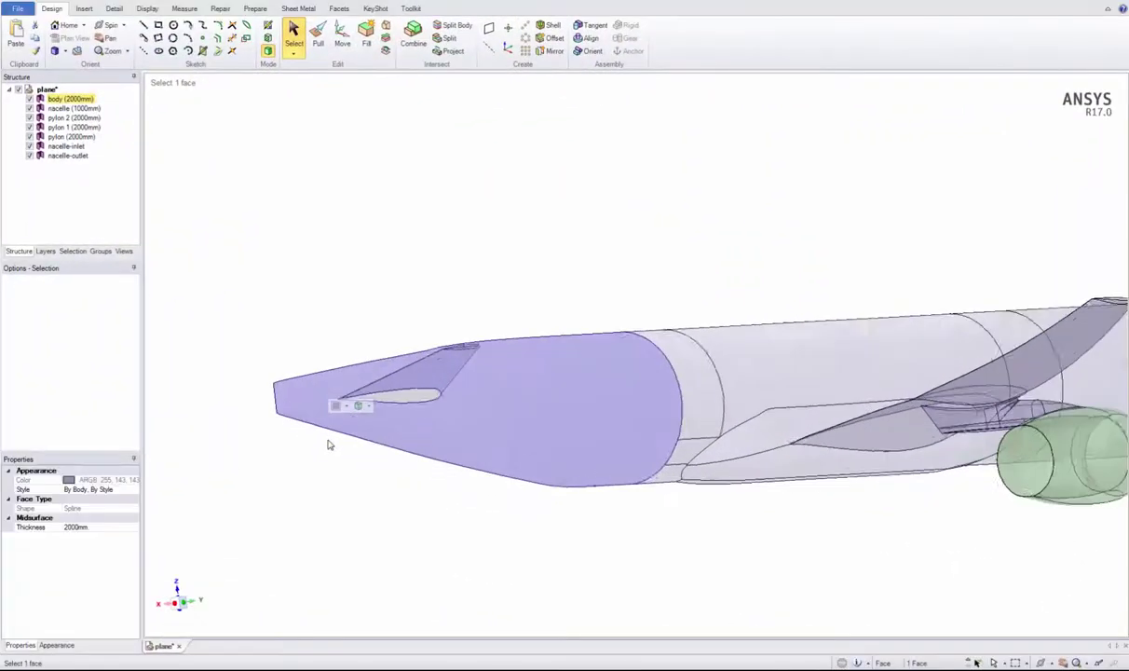
Step: Split the fuselage end face and delete the split-off end face
key("s")
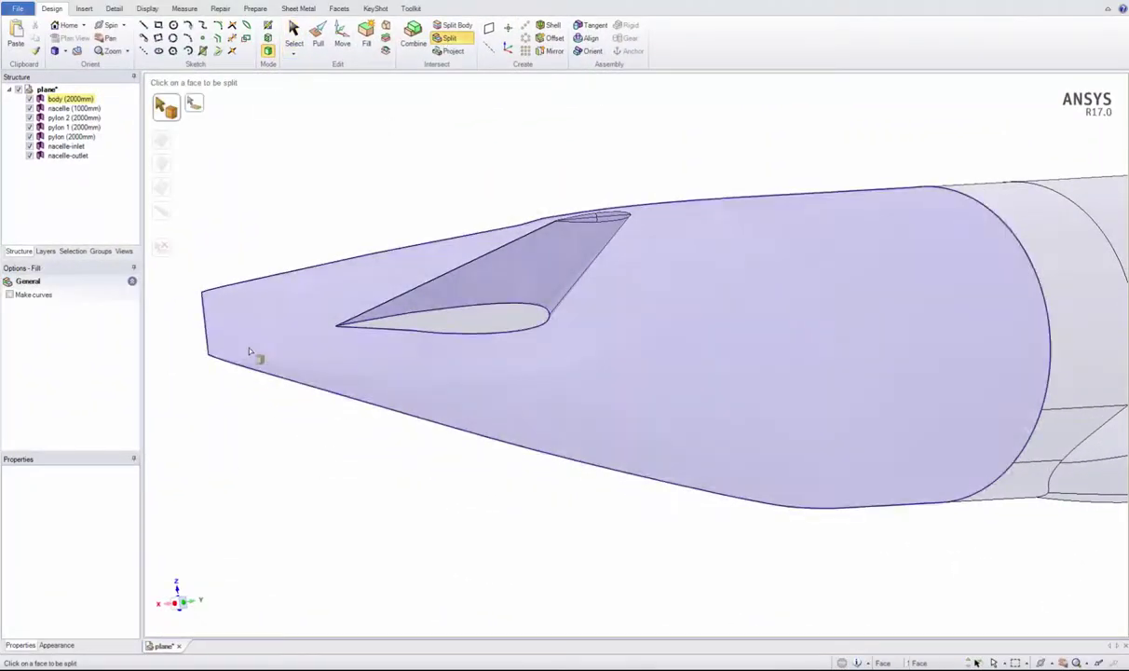
left_click(240, 370)
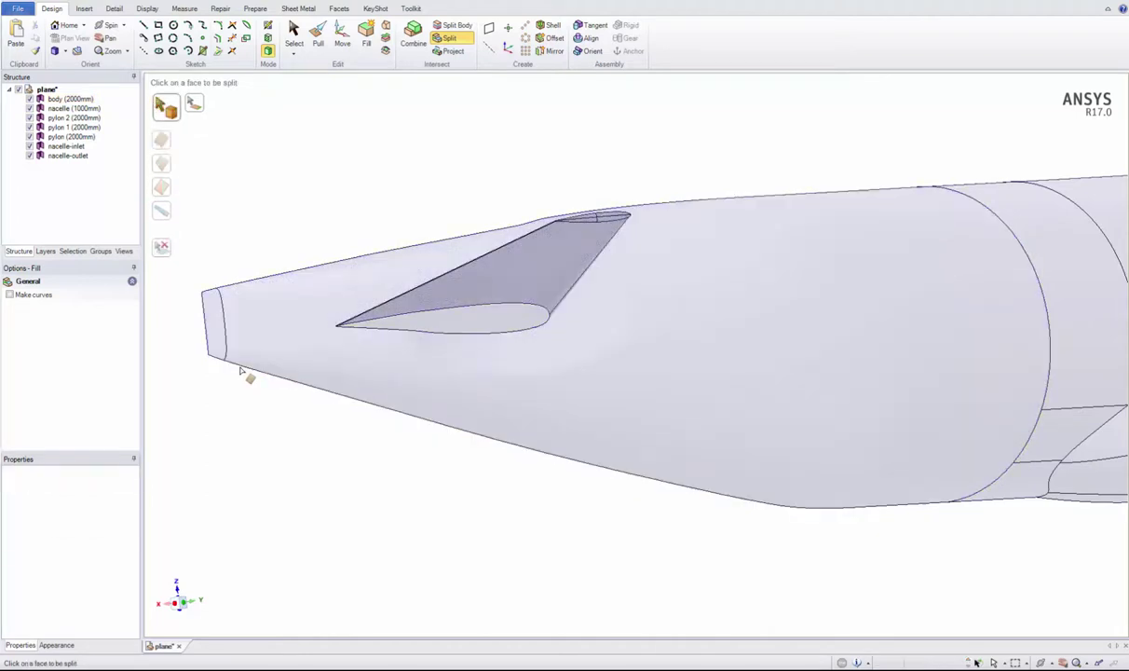
key("Escape")
scroll(227, 319, "up", 5)
left_click(318, 320)
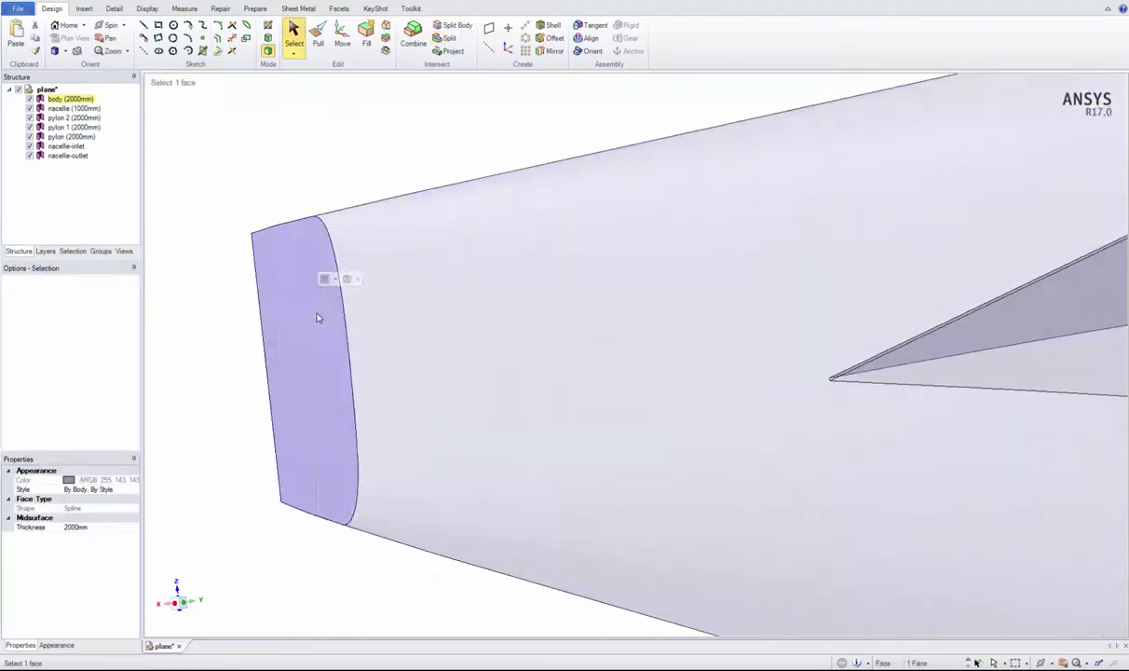
right_click(340, 323)
left_click(359, 570)
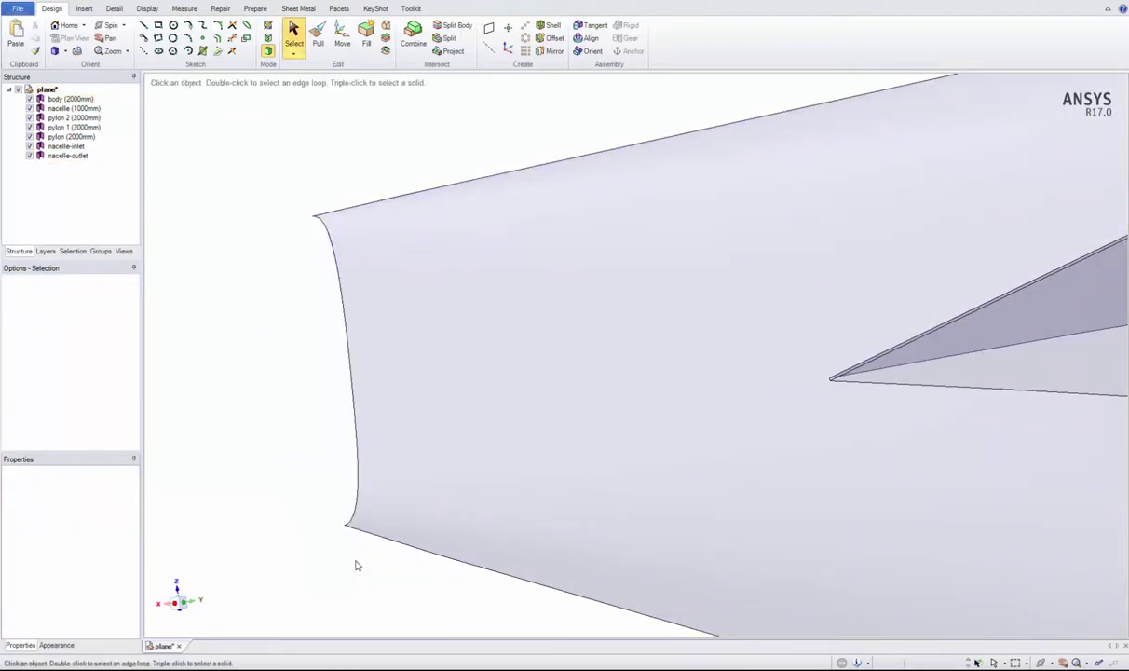
Step: Sketch a closing line on the fuselage face and exit sketch mode
left_click(318, 293)
key("k")
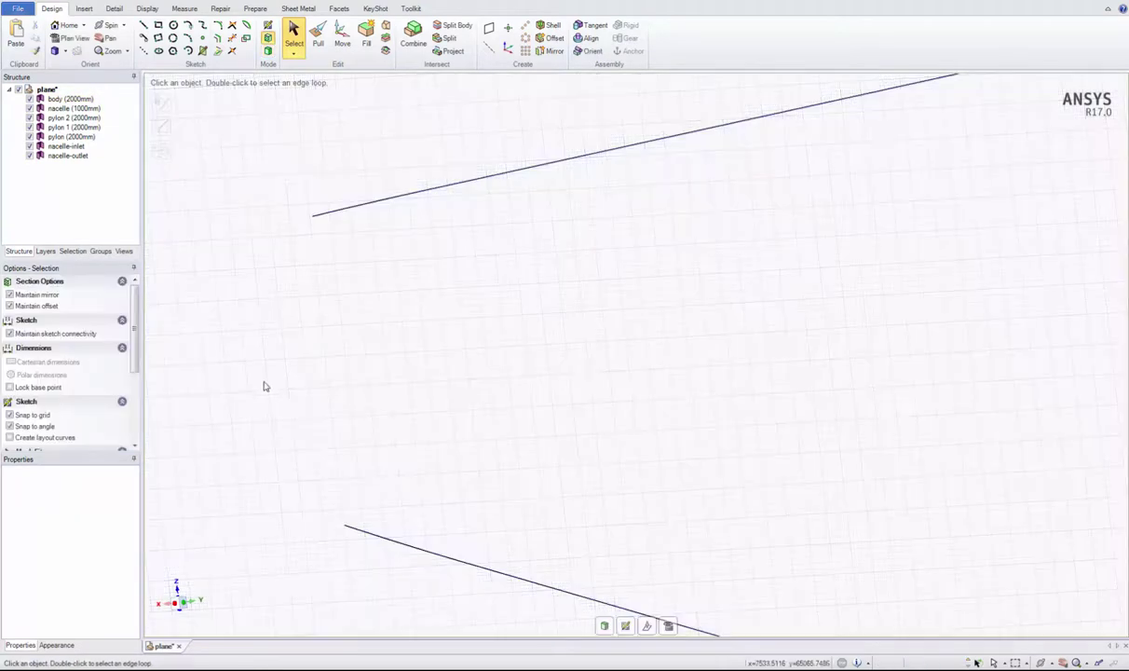
left_click(145, 26)
left_click(312, 215)
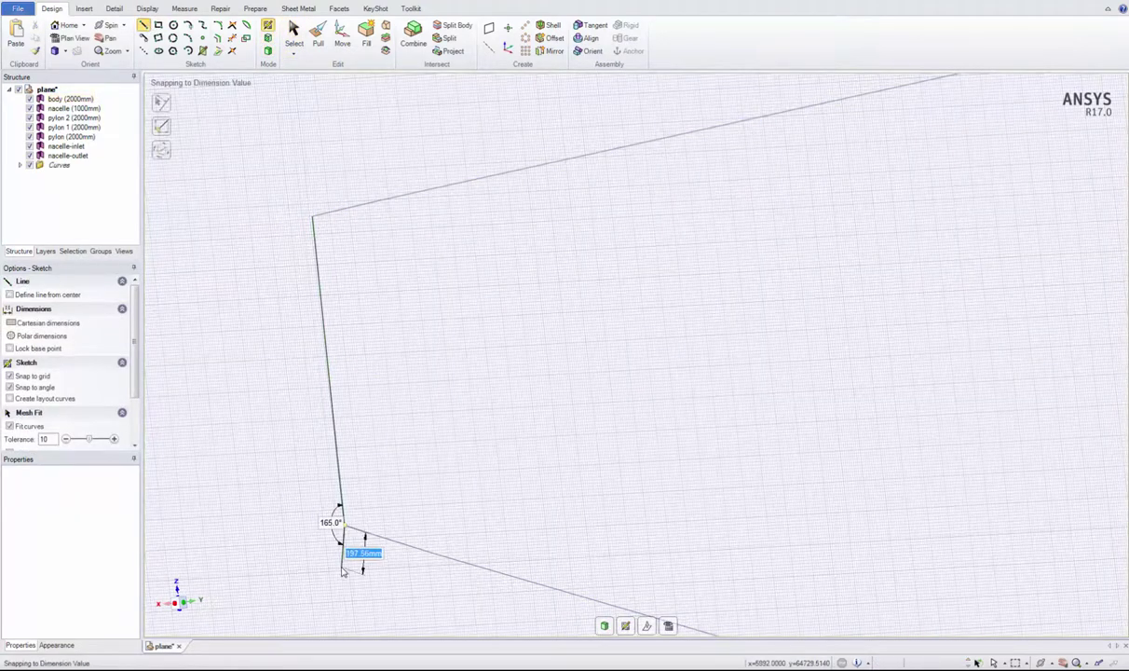
right_click(341, 545)
left_click(397, 459)
left_click(268, 52)
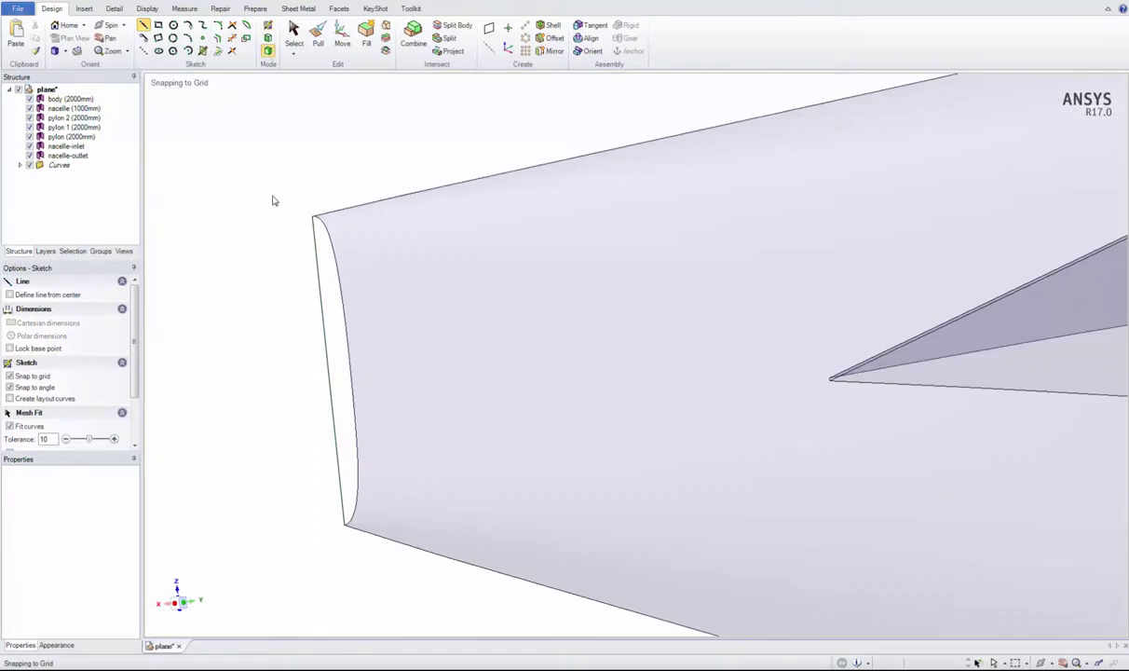
Step: Blend a surface between the nacelle's open front edge and the second edge
left_click(294, 37)
left_click(337, 290)
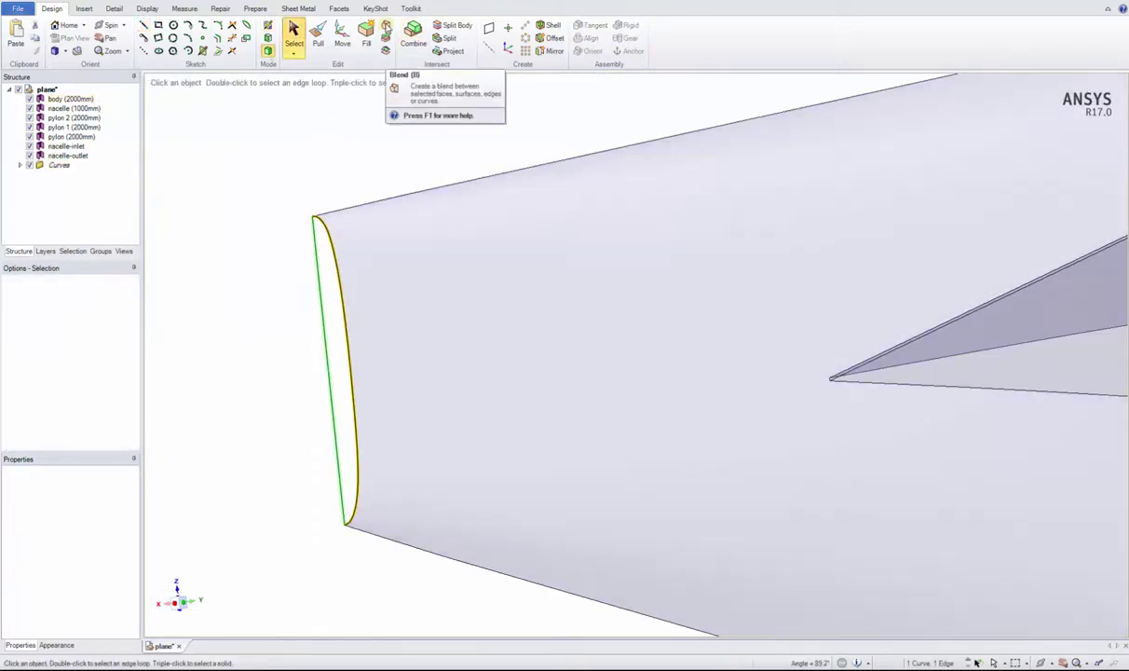
left_click(386, 27)
left_click(160, 177)
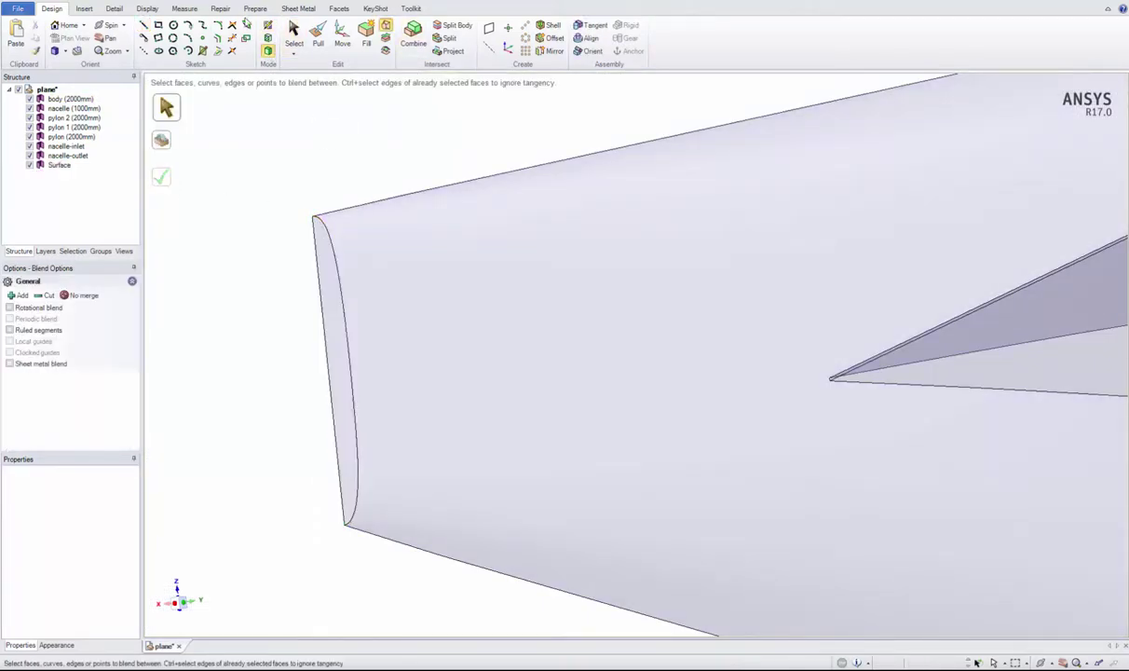
left_click(222, 10)
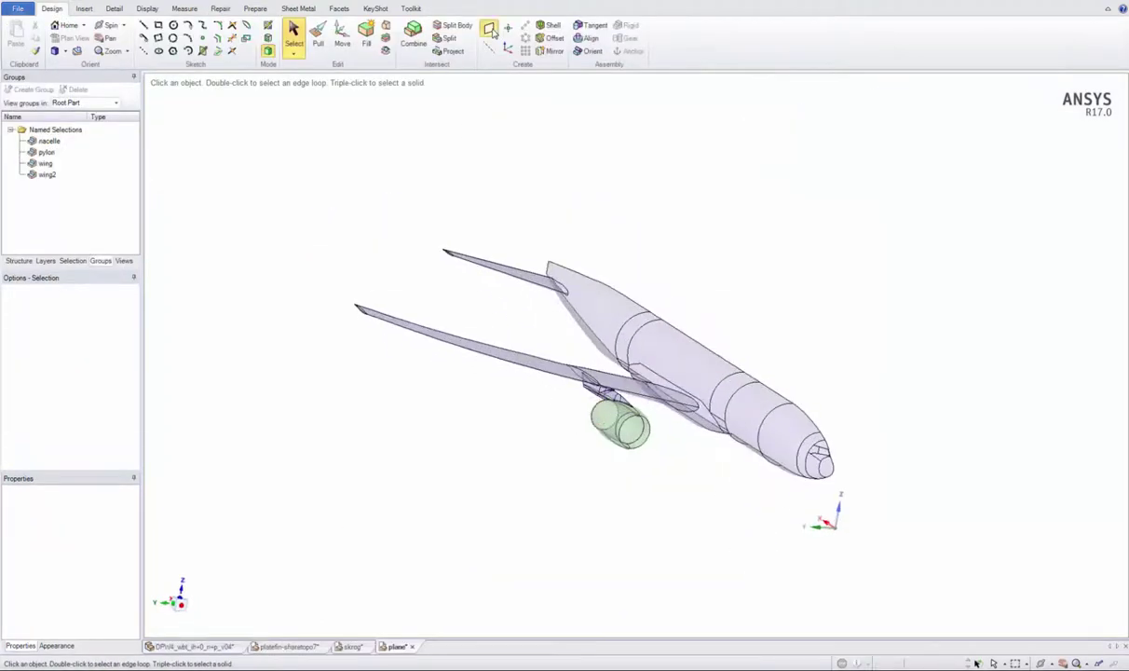
Step: Insert a large-diameter sphere centred at the origin and fit it in view
left_click(490, 29)
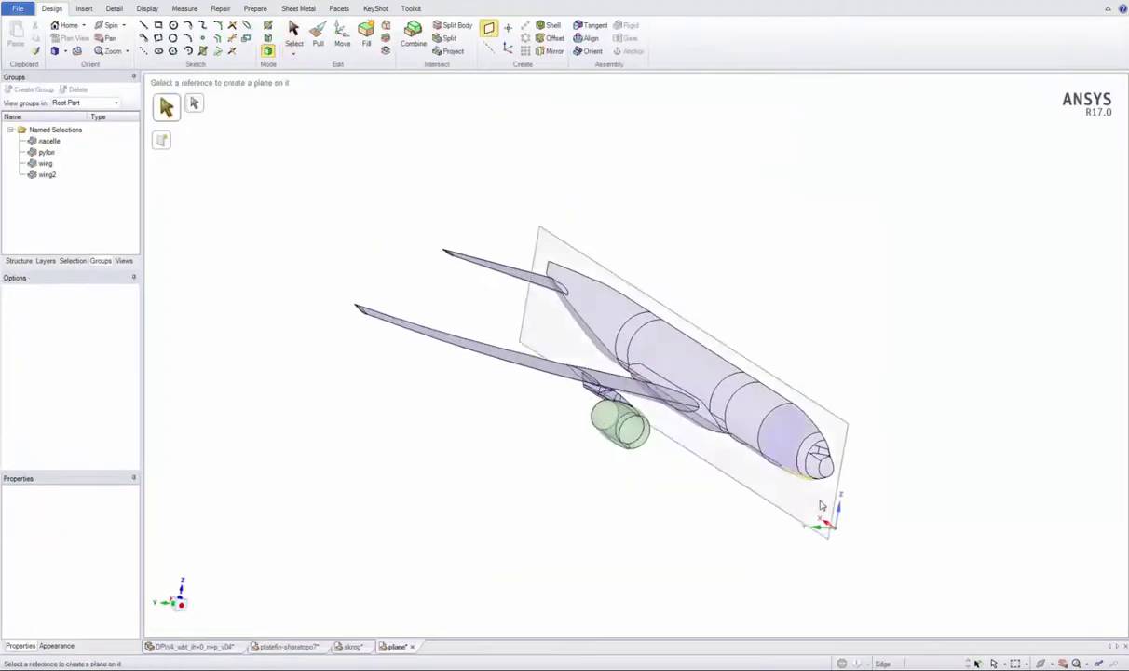
left_click(84, 8)
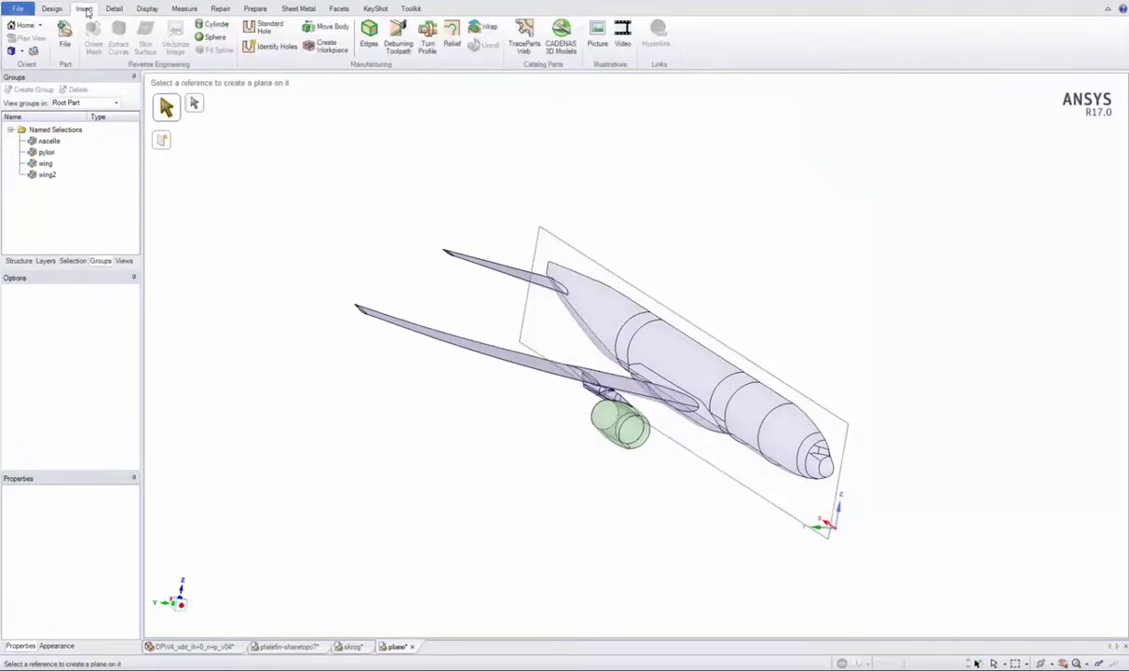
left_click(213, 36)
left_click(551, 267)
type("700000")
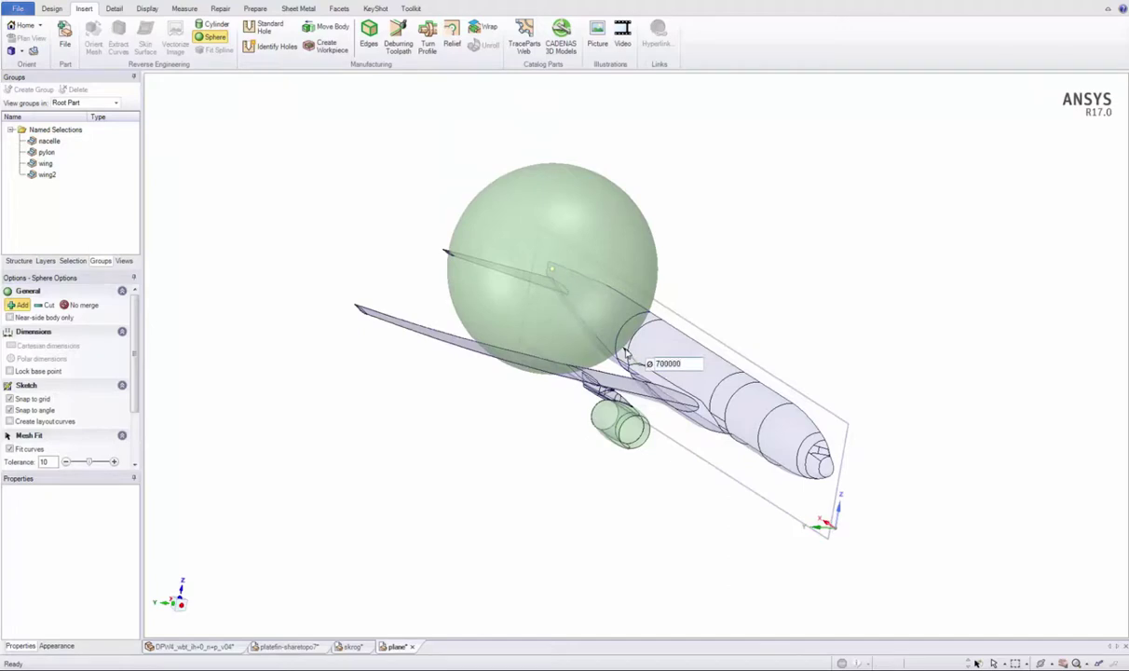
key("Return")
key("z")
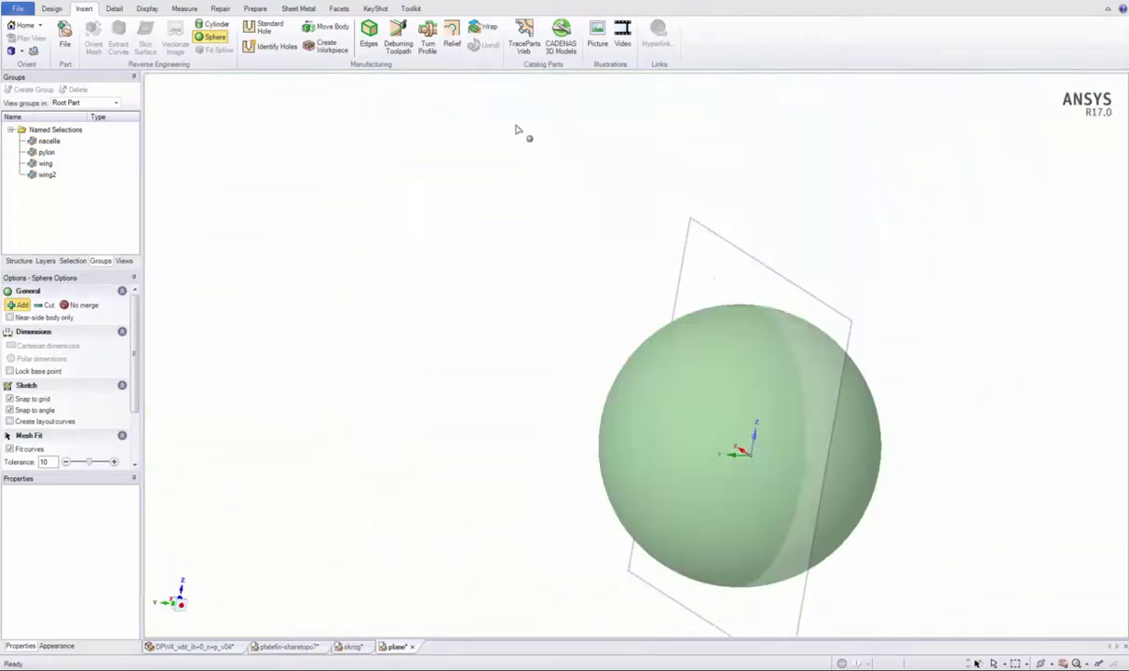
Step: Split the sphere with the symmetry plane, hide the hemisphere, and refit the aircraft
left_click(52, 8)
left_click(455, 25)
left_click(511, 232)
left_click(607, 216)
left_click(663, 335)
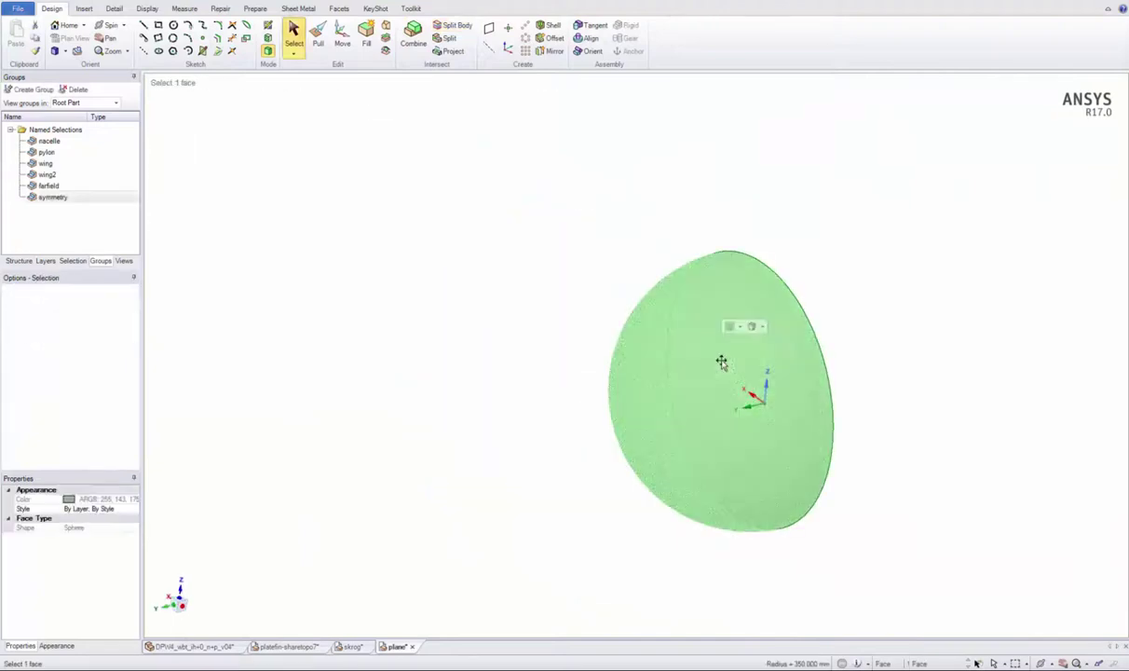
right_click(720, 359)
left_click(751, 456)
key("z")
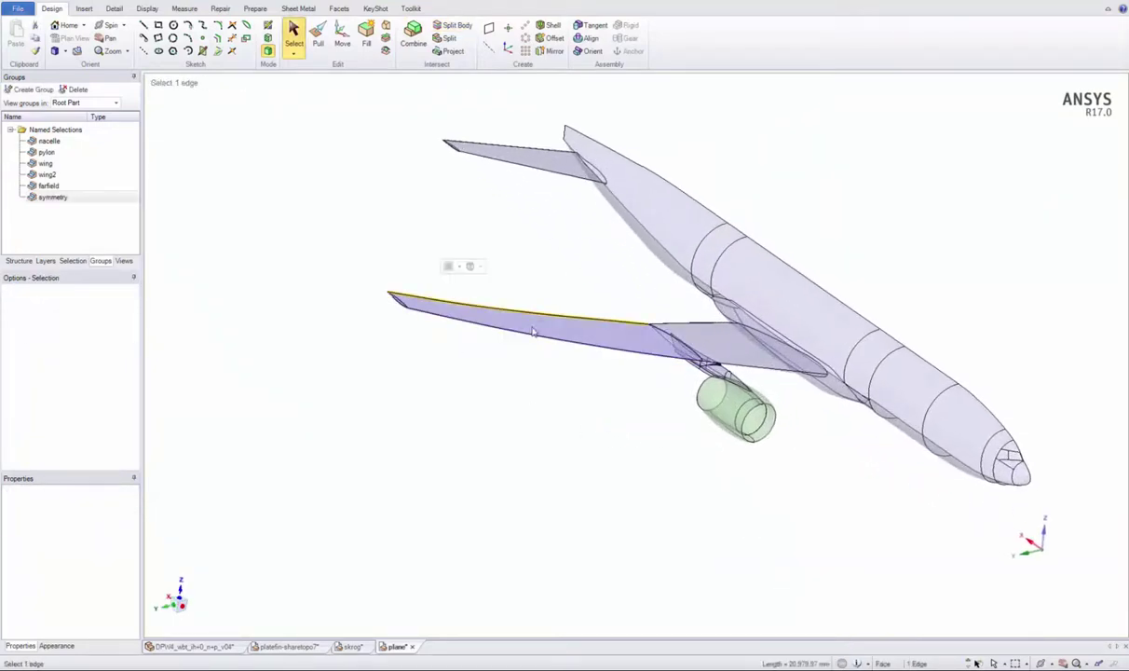
Step: Insert a cylinder along the wing's leading edge
left_click(84, 10)
left_click(213, 26)
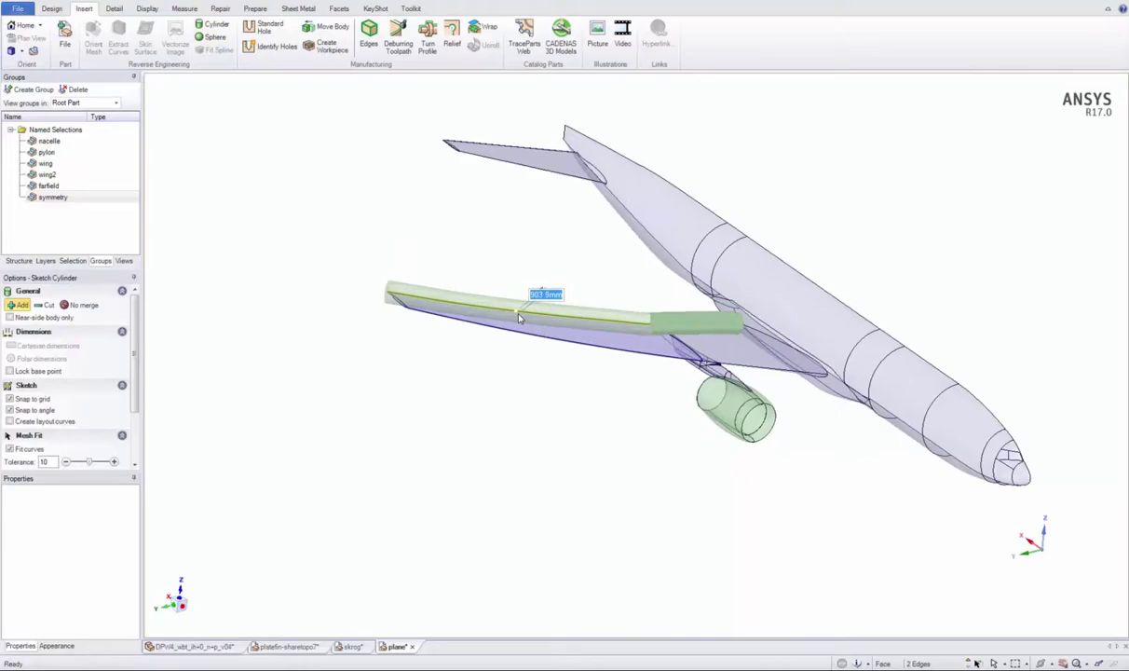
left_click(519, 319)
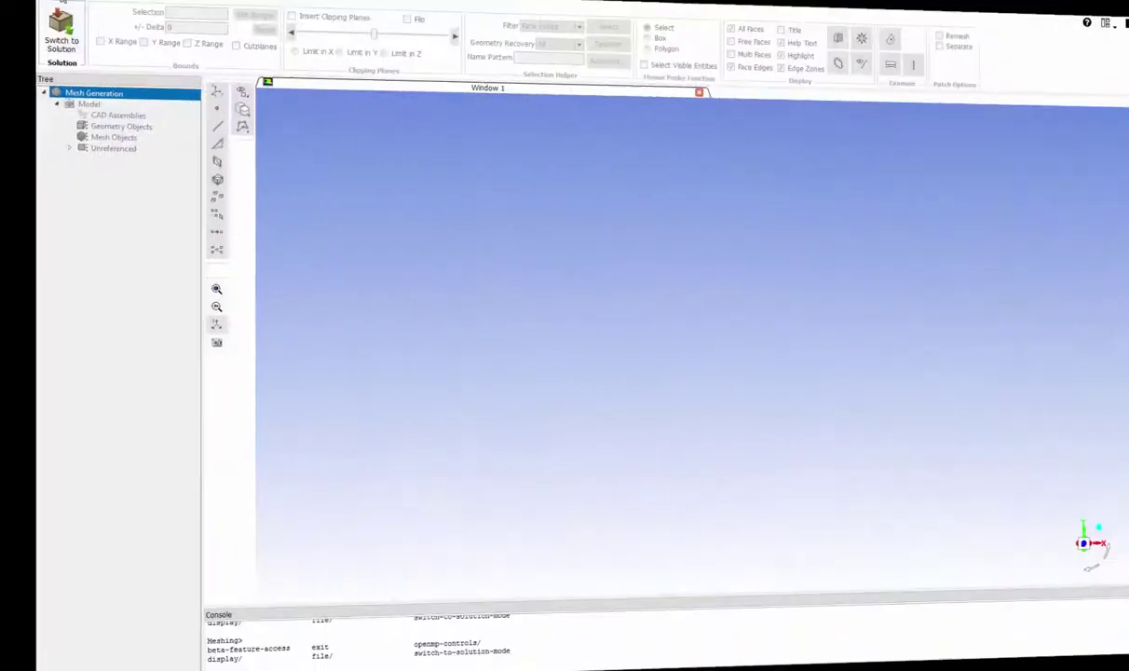
Step: Import the DPW4 aircraft .scdoc as CAD with mm length units and the set import options
left_click(19, 8)
mouse_move(33, 51)
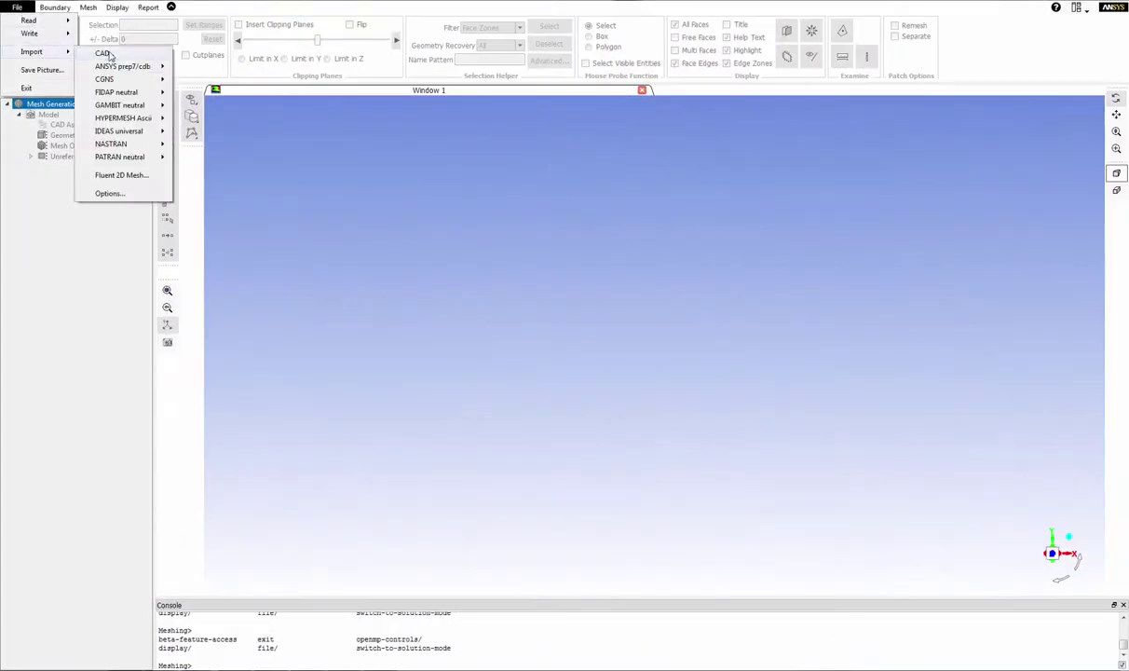
left_click(105, 53)
left_click(477, 353)
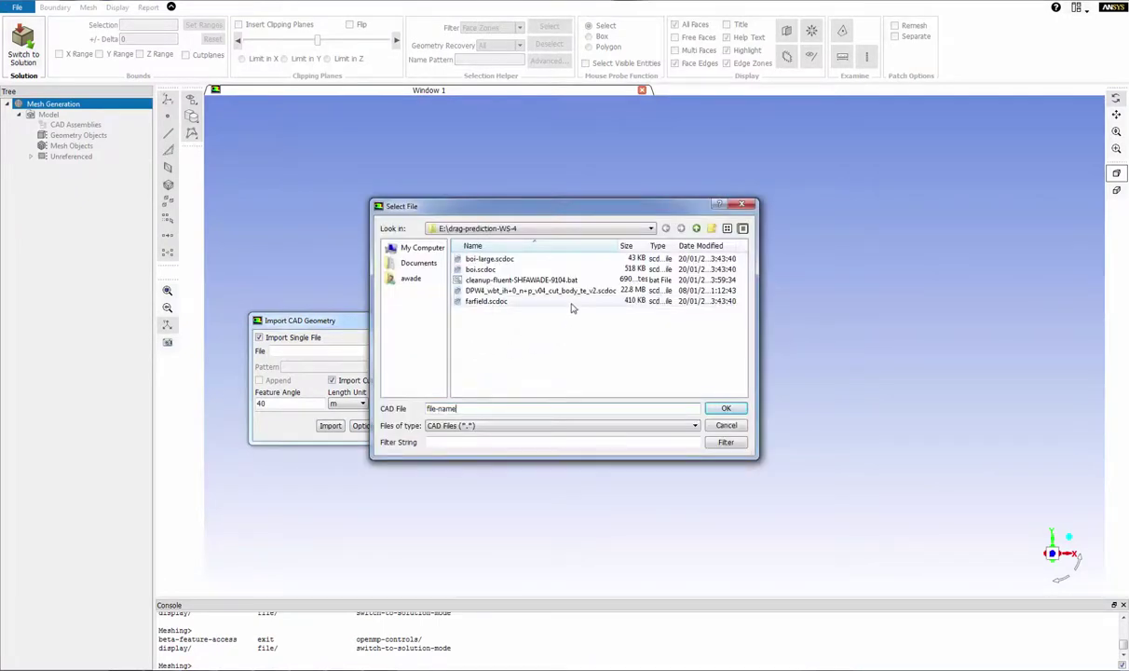
left_click(586, 293)
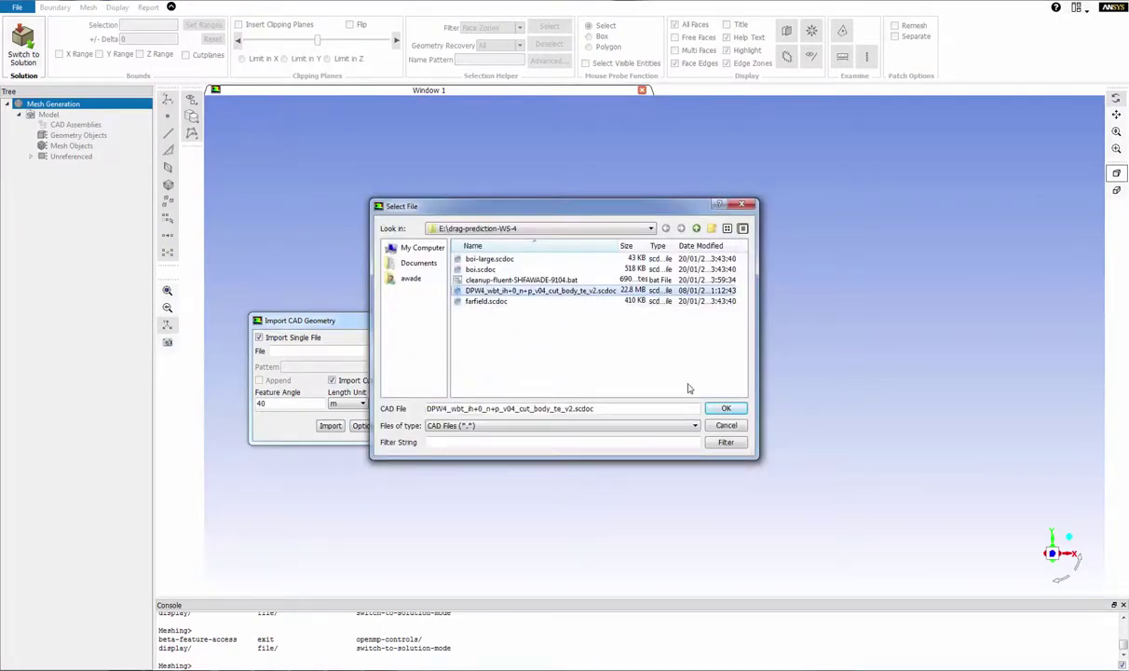
left_click(726, 410)
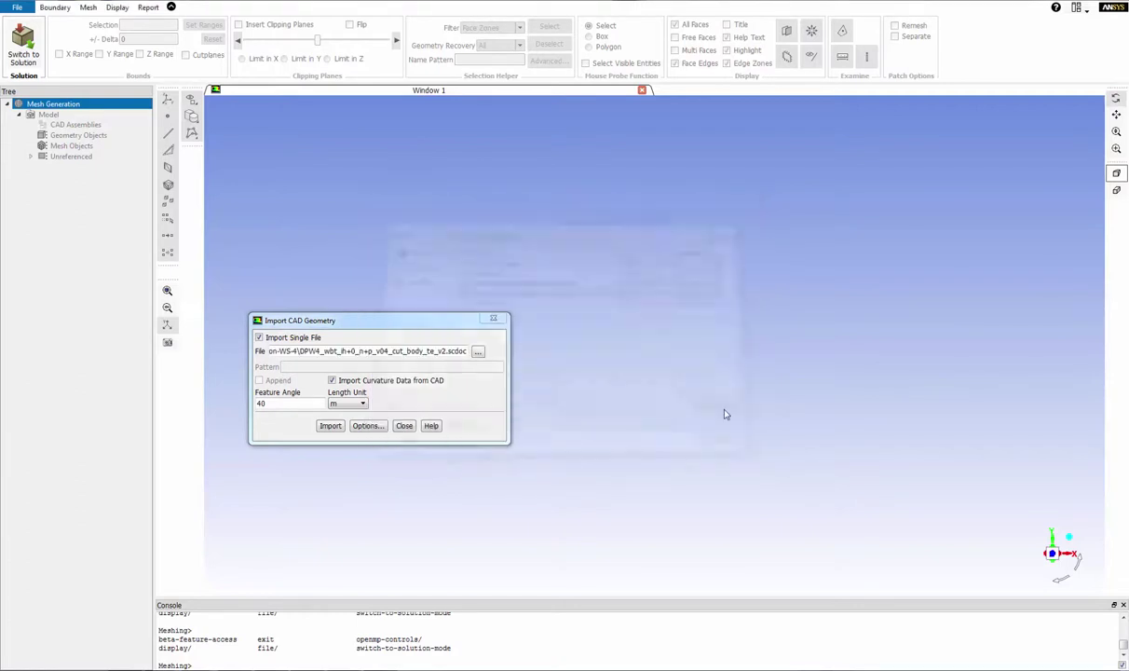
left_click(354, 405)
type("20")
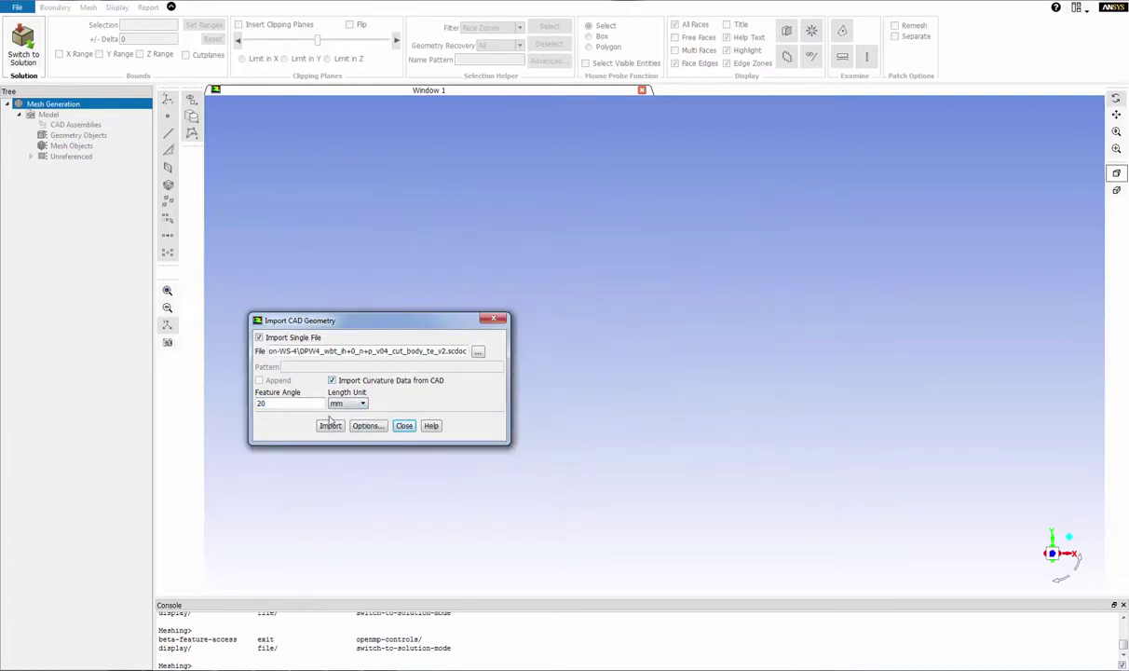
left_click(368, 425)
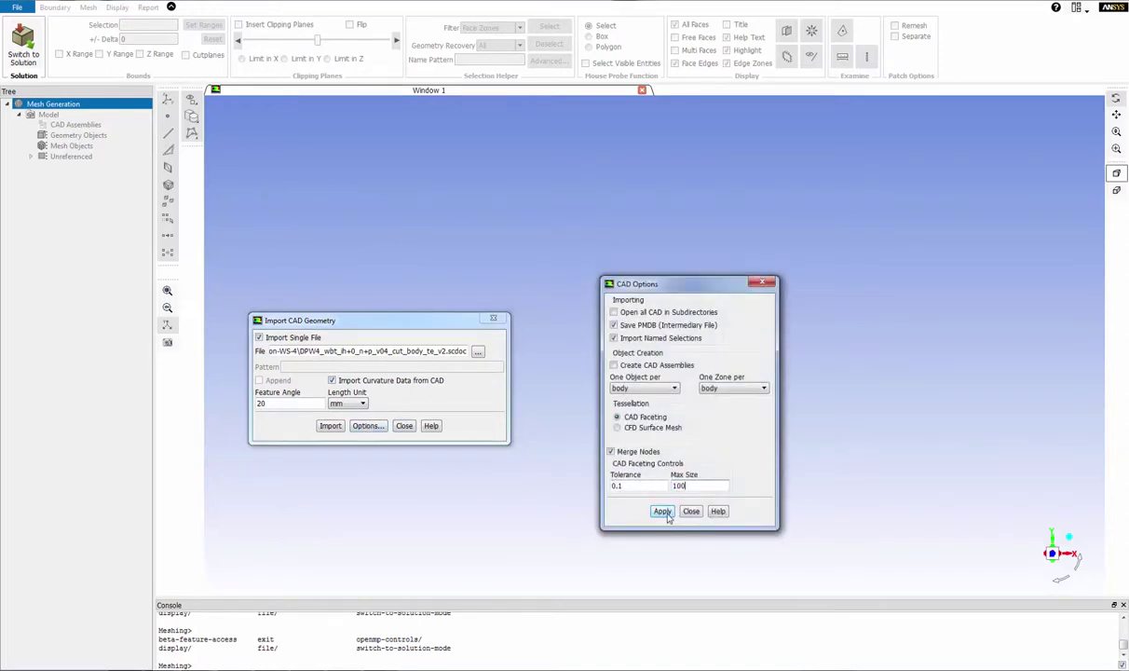
left_click(666, 514)
left_click(329, 427)
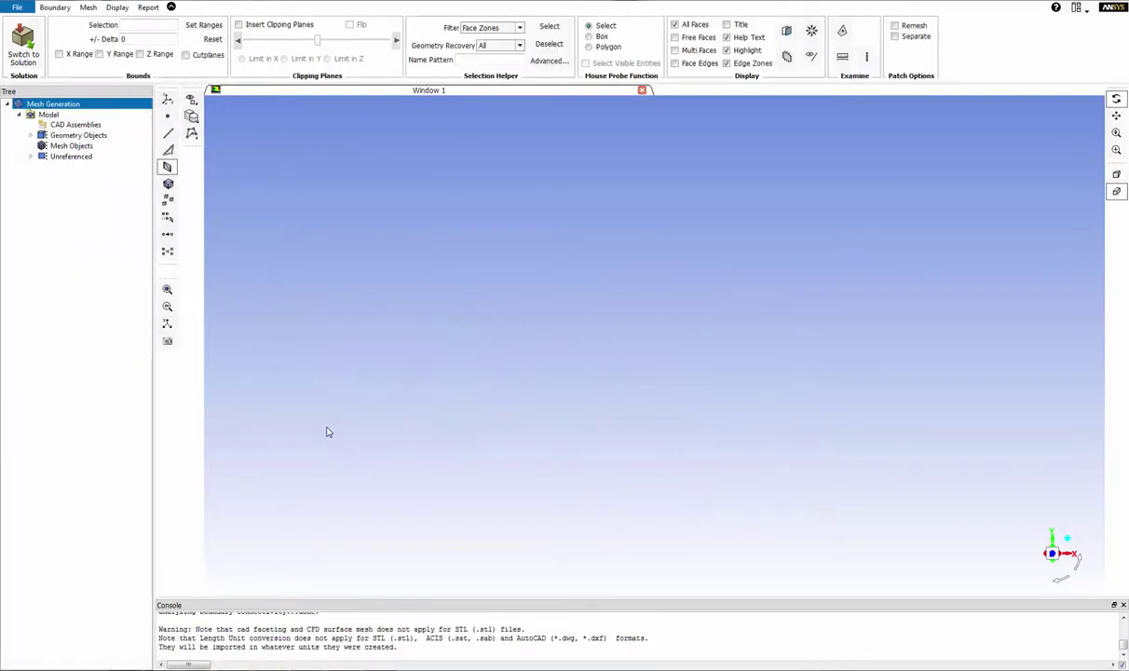
Step: Draw the geometry objects, zoom in on the nacelle and turn on face edges
left_click(31, 136)
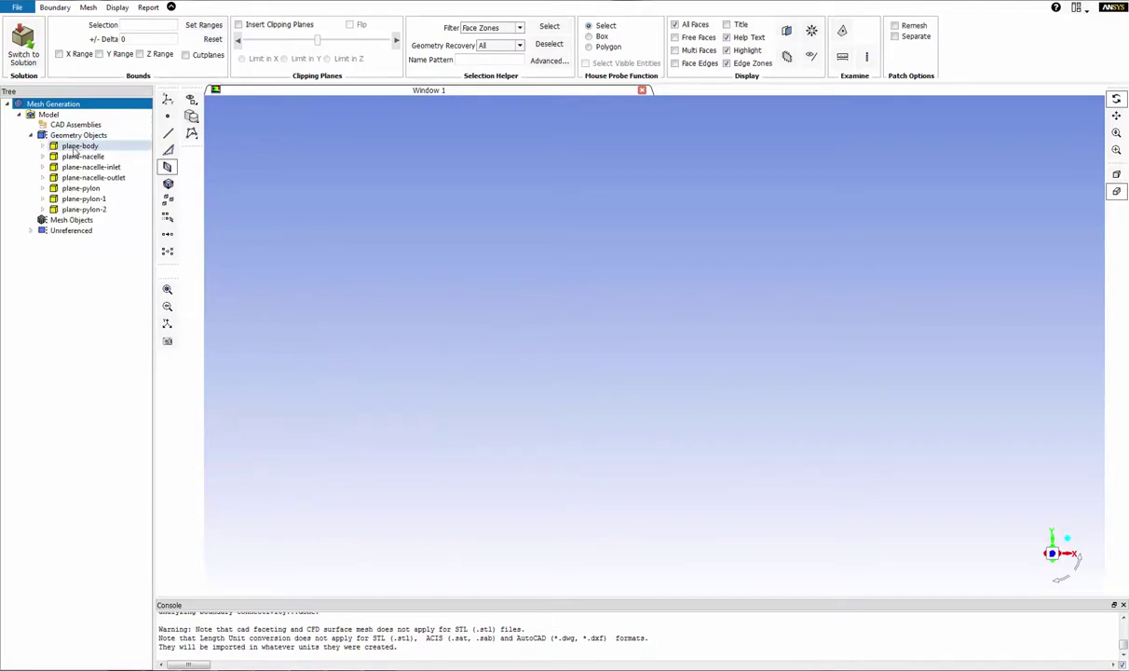
right_click(90, 147)
left_click(112, 145)
mouse_move(604, 239)
left_mouse_down()
mouse_move(679, 447)
mouse_move(892, 486)
mouse_move(731, 324)
left_mouse_up()
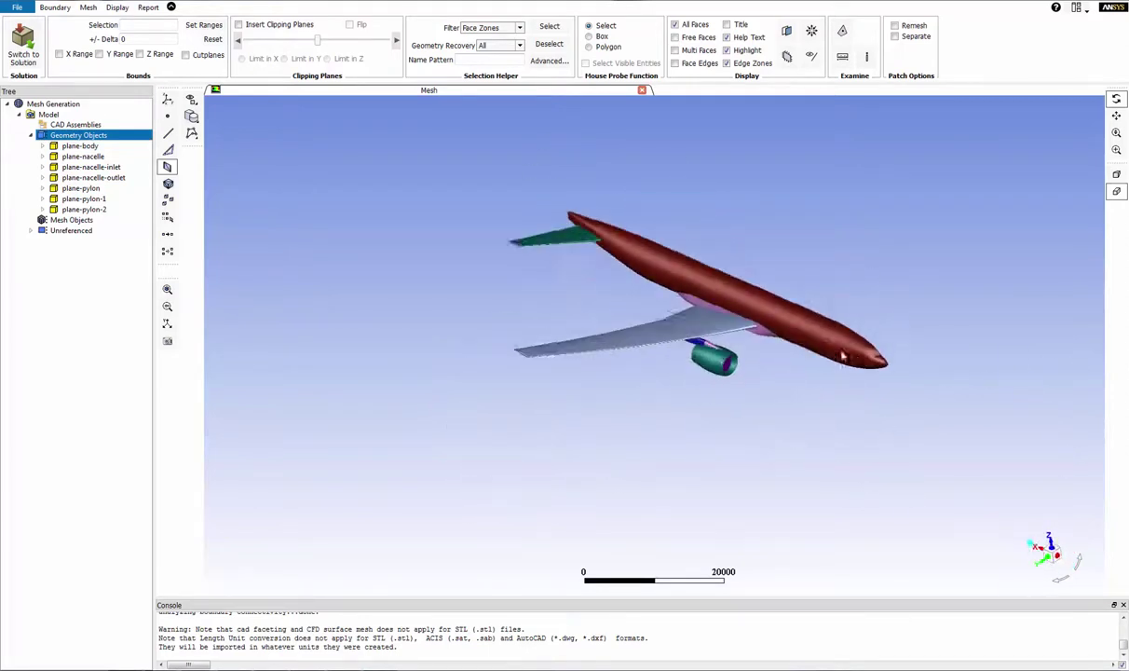
middle_click_drag(664, 289, 781, 393)
mouse_move(819, 379)
left_mouse_down()
mouse_move(555, 346)
mouse_move(728, 371)
left_mouse_up()
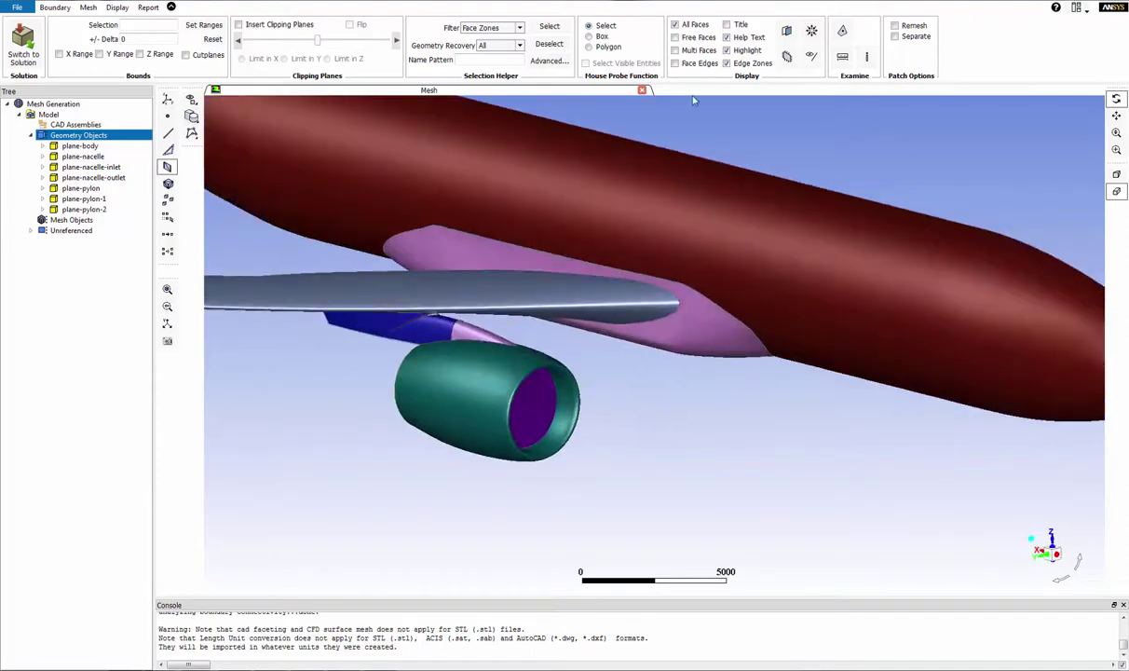
left_click(677, 64)
Step: Rotate and zoom around the pylon tip and the nacelle close-up
mouse_move(601, 217)
left_mouse_down()
mouse_move(569, 222)
mouse_move(550, 278)
left_mouse_up()
middle_click_drag(575, 270, 703, 341)
left_click_drag(704, 341, 589, 335)
middle_click_drag(792, 457, 668, 312)
mouse_move(937, 393)
left_mouse_down()
mouse_move(955, 376)
mouse_move(918, 415)
mouse_move(807, 404)
mouse_move(759, 321)
mouse_move(759, 393)
mouse_move(785, 427)
left_mouse_up()
middle_click_drag(714, 307, 882, 454)
mouse_move(883, 454)
left_mouse_down()
mouse_move(723, 411)
mouse_move(837, 429)
mouse_move(822, 484)
mouse_move(746, 404)
mouse_move(492, 369)
left_mouse_up()
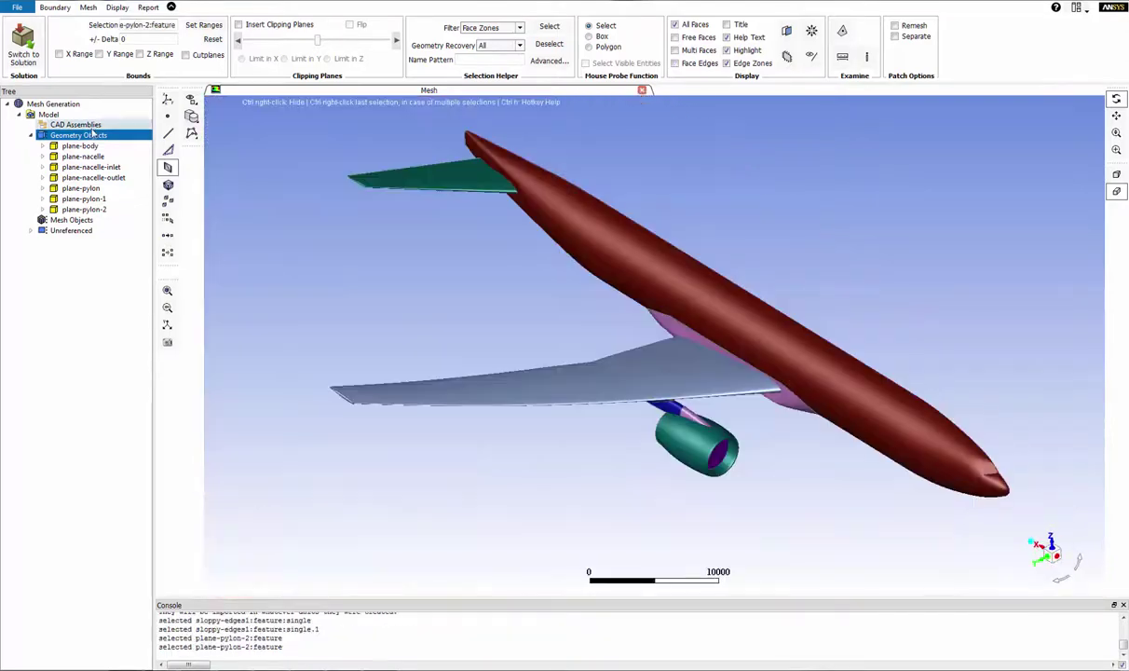
Step: Import the boi.scdoc body-of-influence file as CAD and select the boi-boi object
left_click(17, 8)
mouse_move(32, 52)
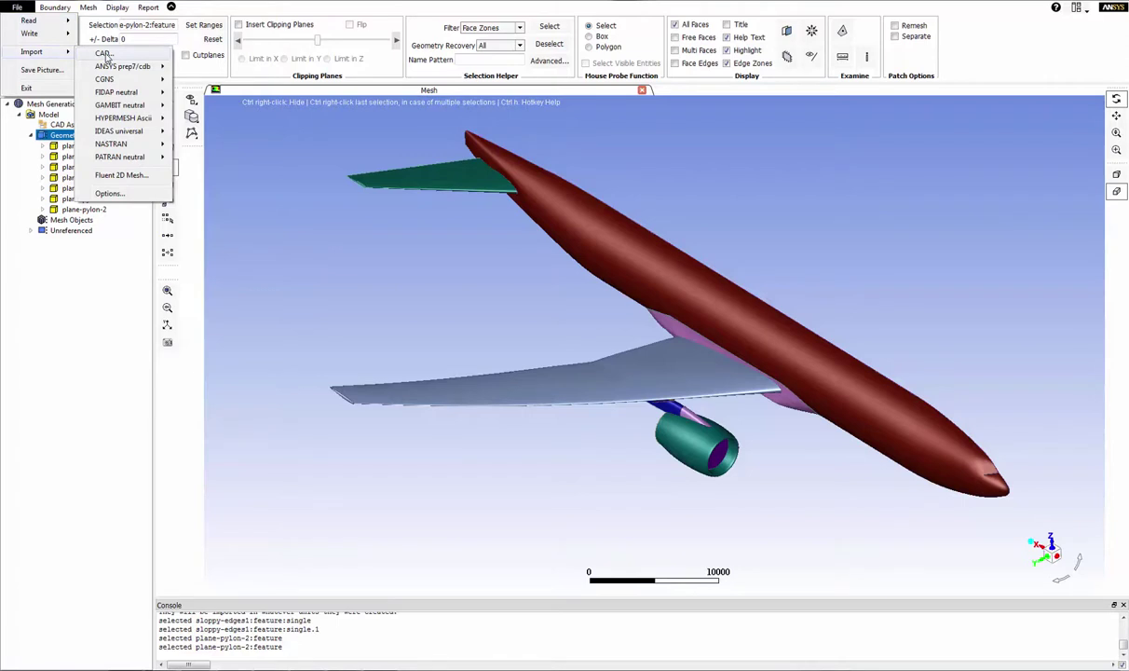
left_click(104, 53)
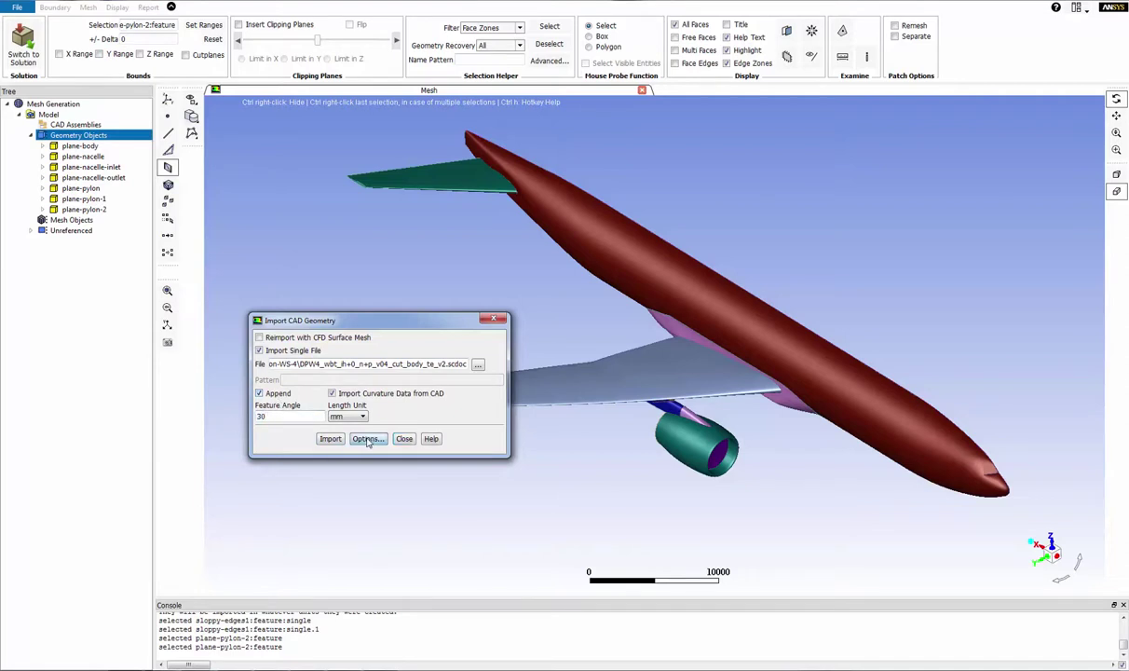
left_click(477, 364)
left_click(485, 257)
left_click(725, 404)
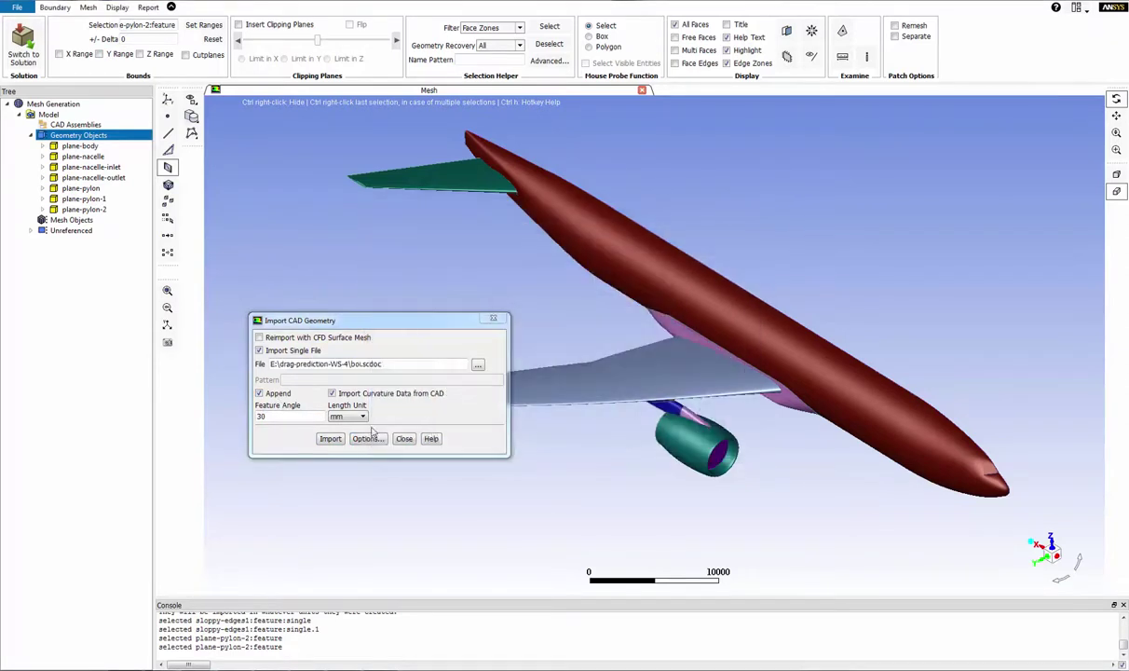
left_click(332, 440)
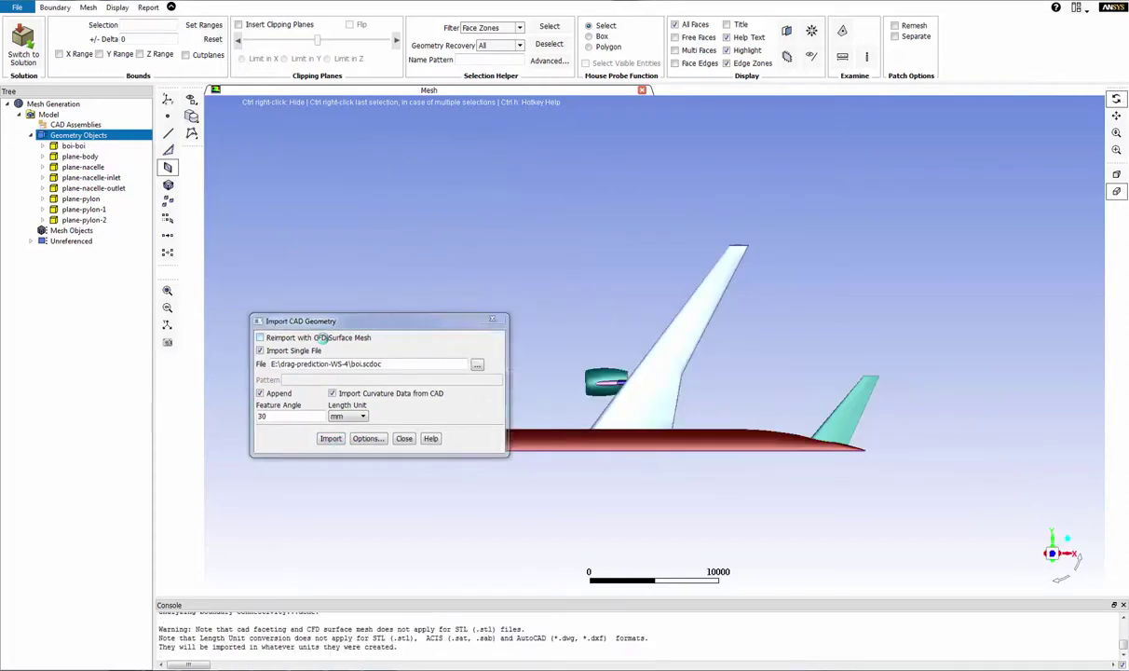
left_click(73, 145)
right_click(93, 146)
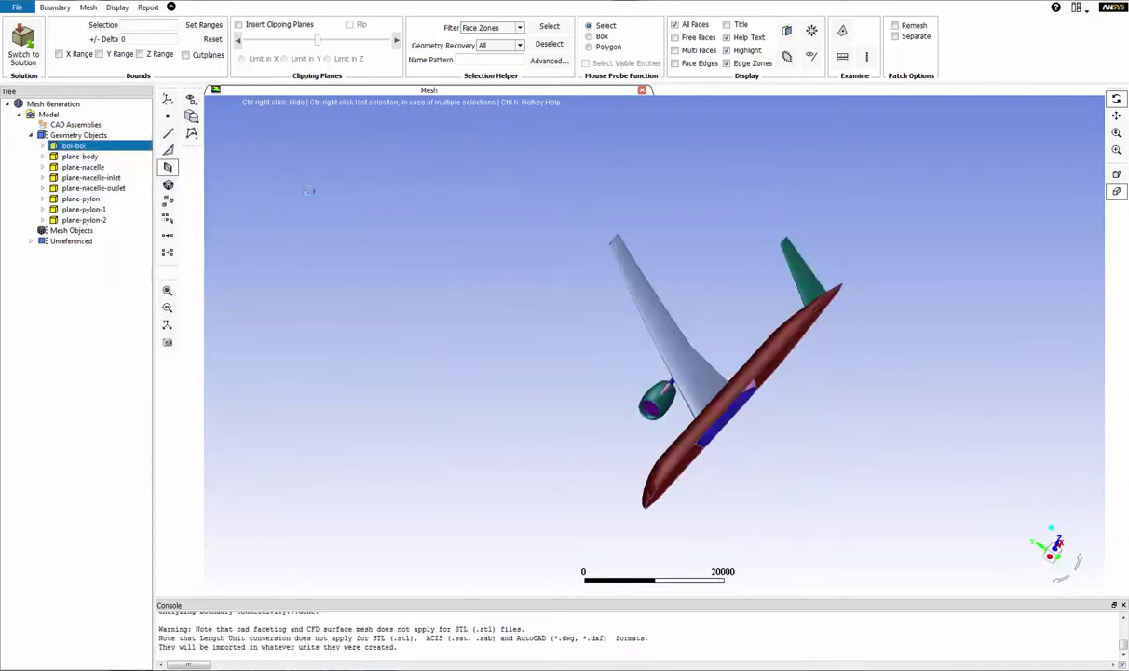
left_click_drag(587, 359, 1021, 328)
Step: Import boi-large.scdoc and display the boi-large object around the aircraft
left_click(17, 7)
left_click(110, 56)
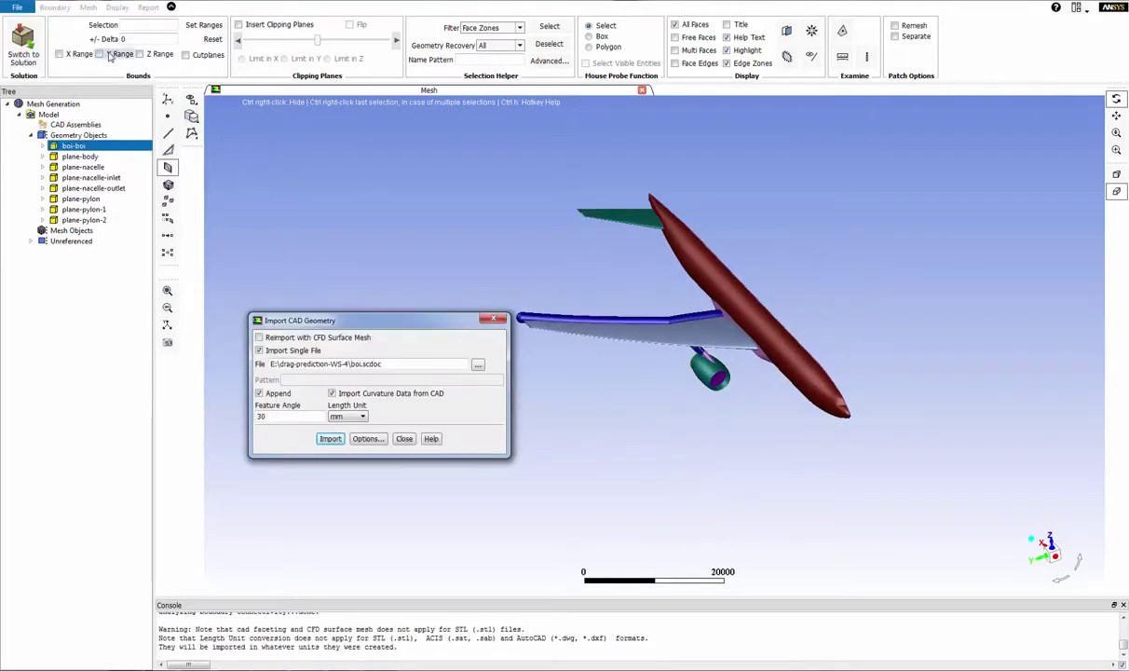
left_click(478, 365)
double_click(461, 254)
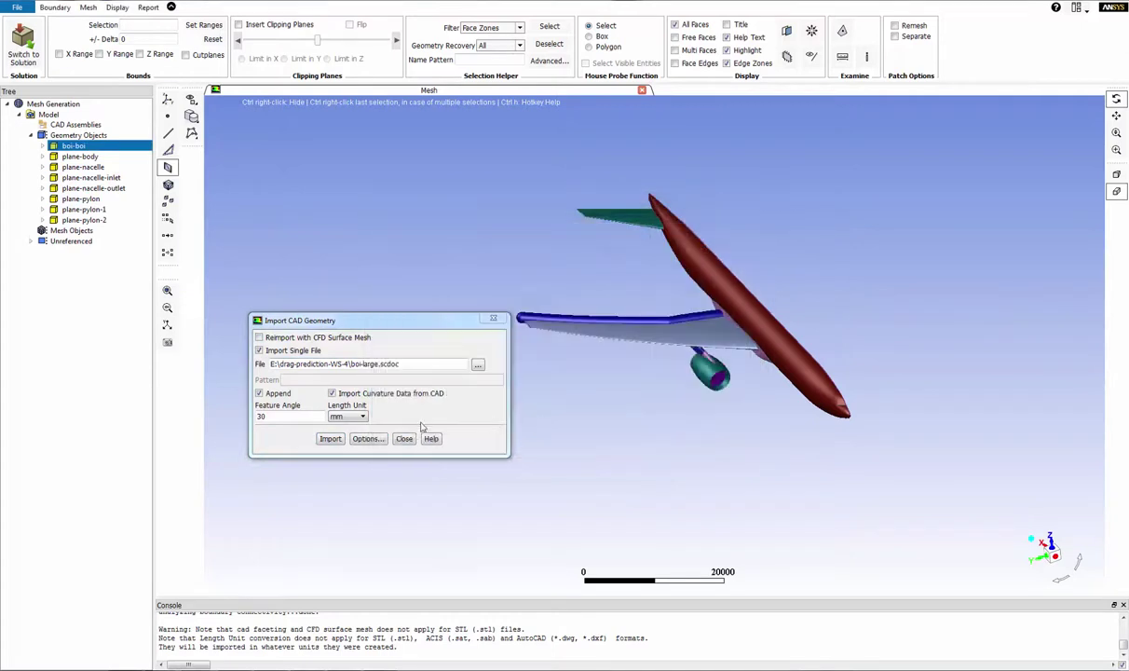
left_click(331, 439)
right_click(98, 155)
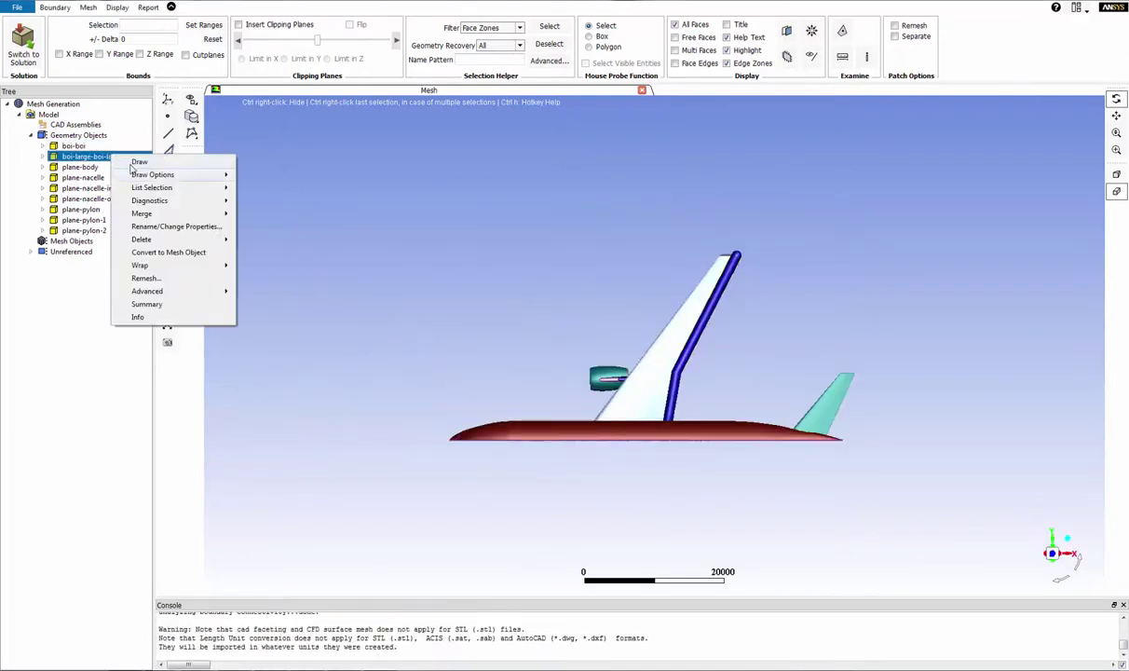
left_click(246, 173)
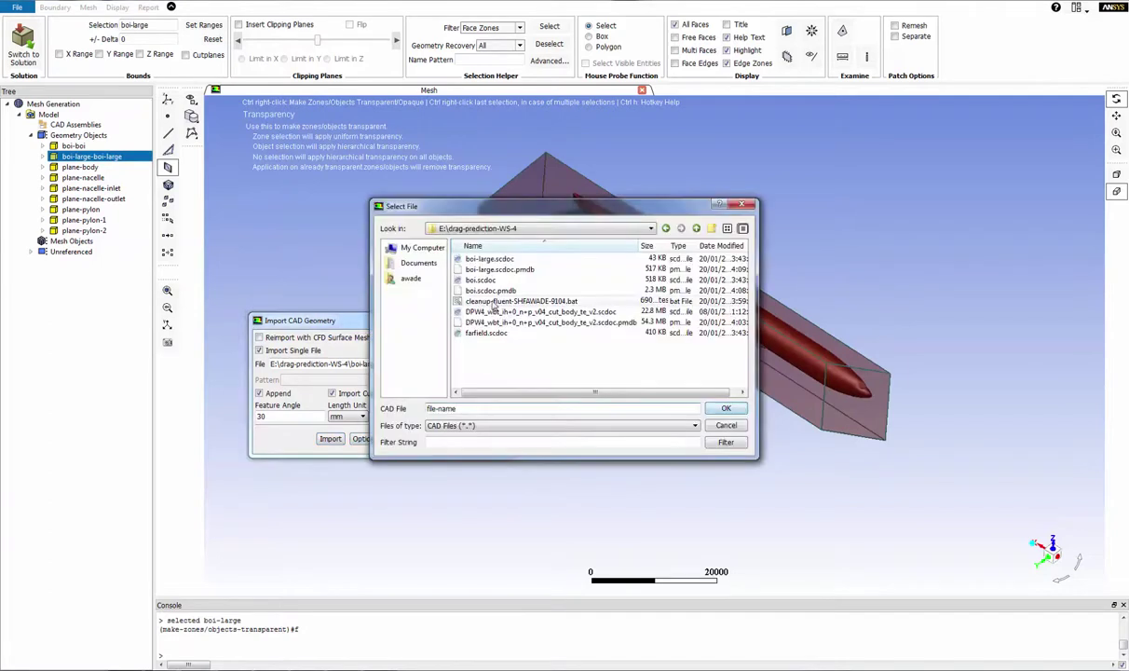
Step: Import farfield.scdoc with applied faceting options, then clip it and turn to a side view
left_click(478, 364)
left_click(725, 410)
left_click(367, 439)
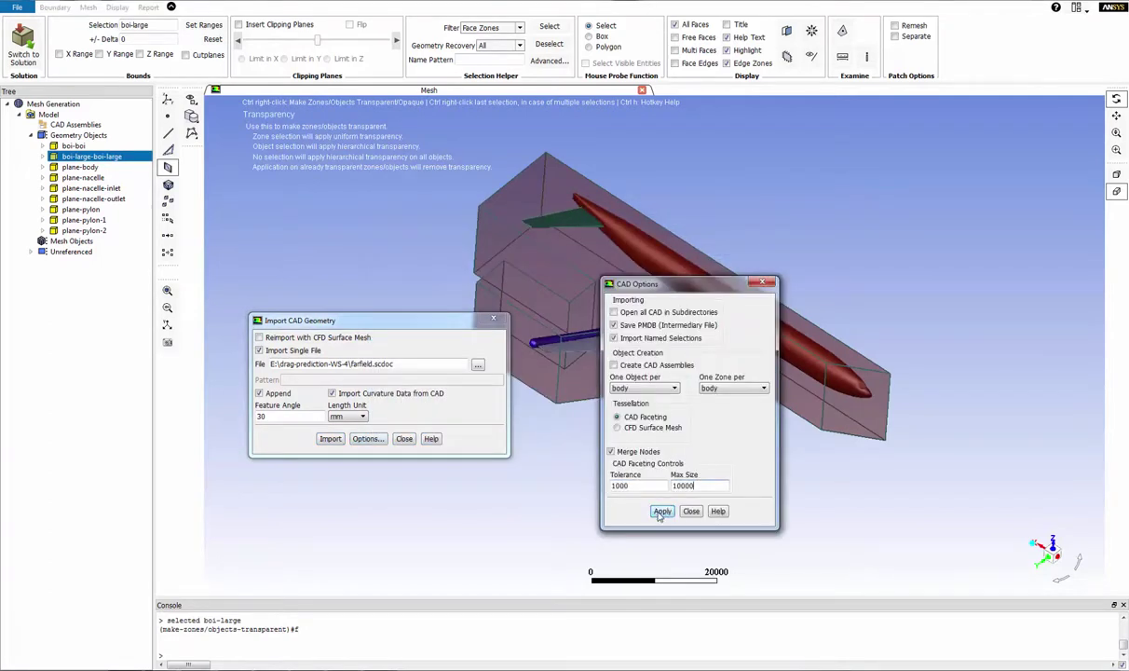
left_click(661, 513)
left_click(329, 440)
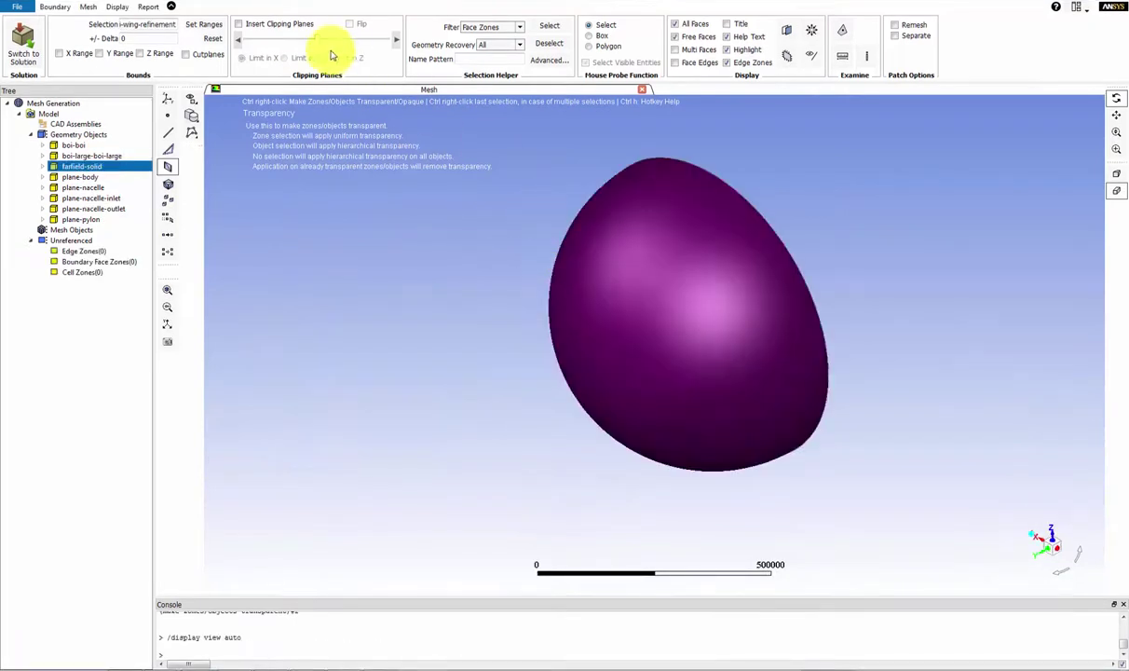
left_click(274, 26)
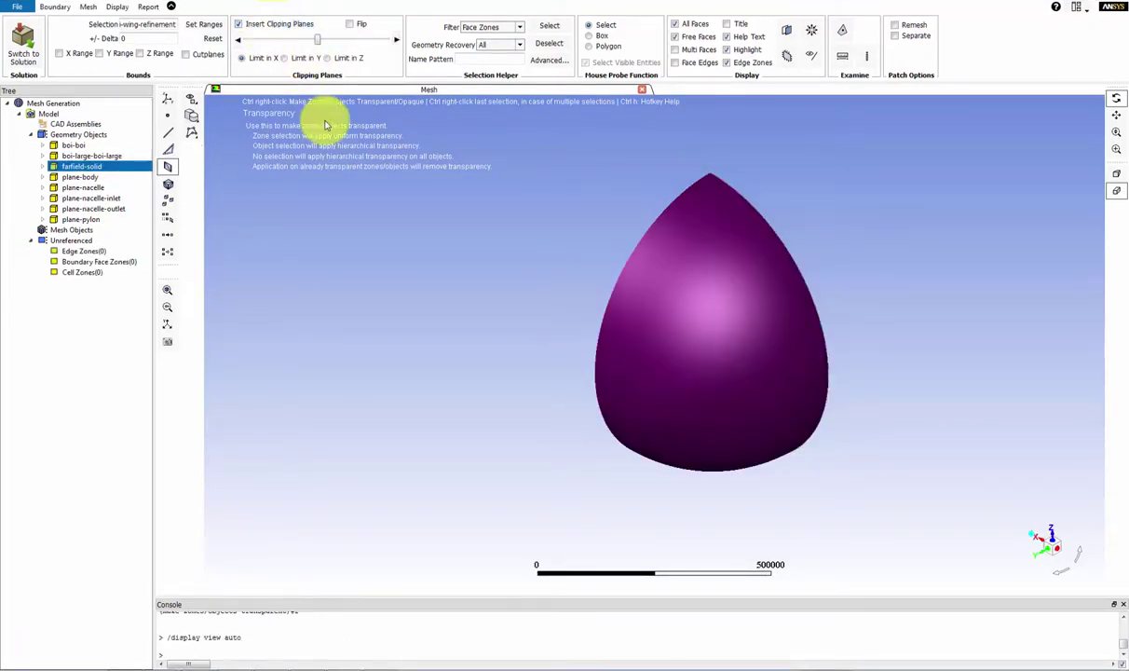
mouse_move(479, 380)
left_mouse_down()
mouse_move(504, 286)
mouse_move(733, 269)
mouse_move(900, 325)
left_mouse_up()
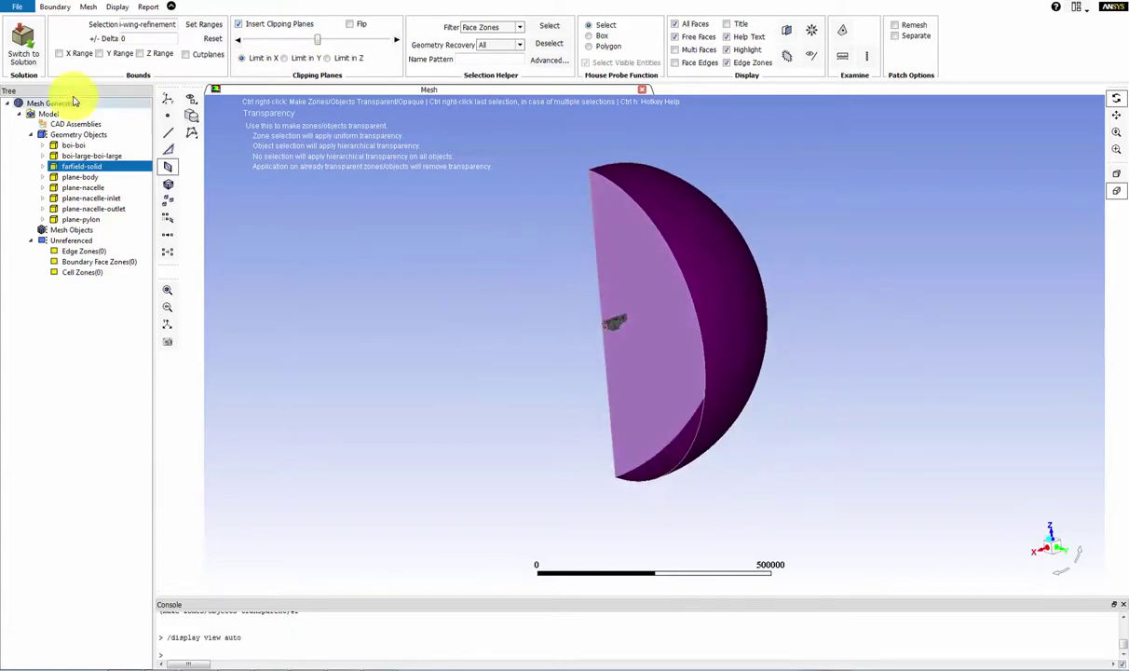
Step: Create material point 'fluid' from two picks between the aircraft and the farfield
left_click(47, 113)
right_click(47, 113)
left_click(93, 148)
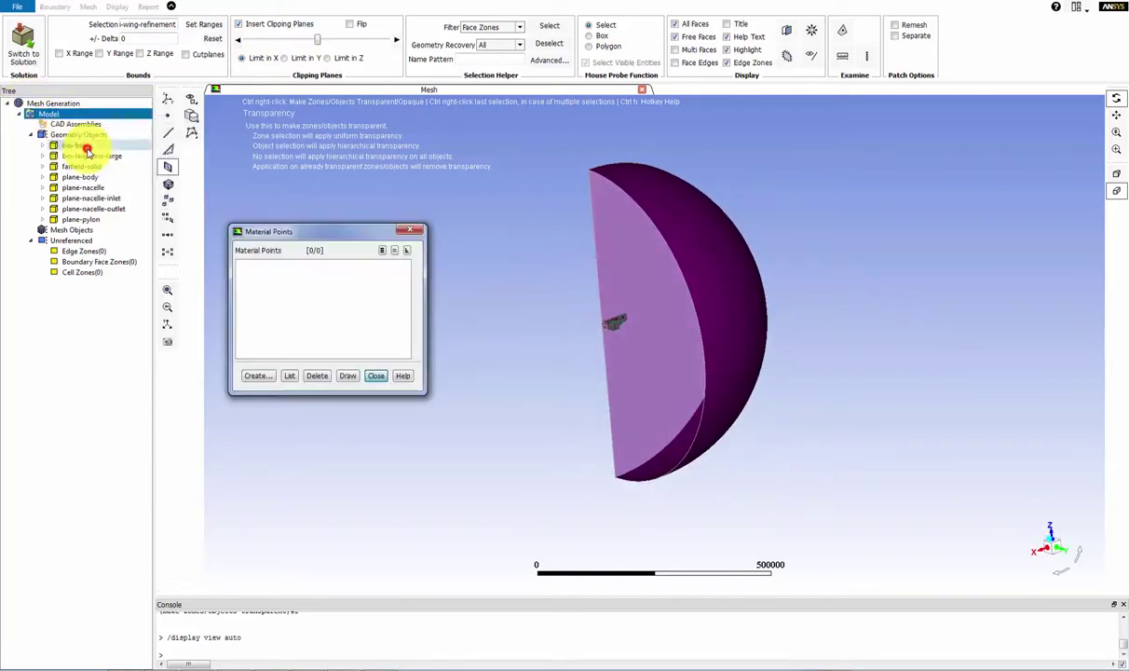
left_click(256, 376)
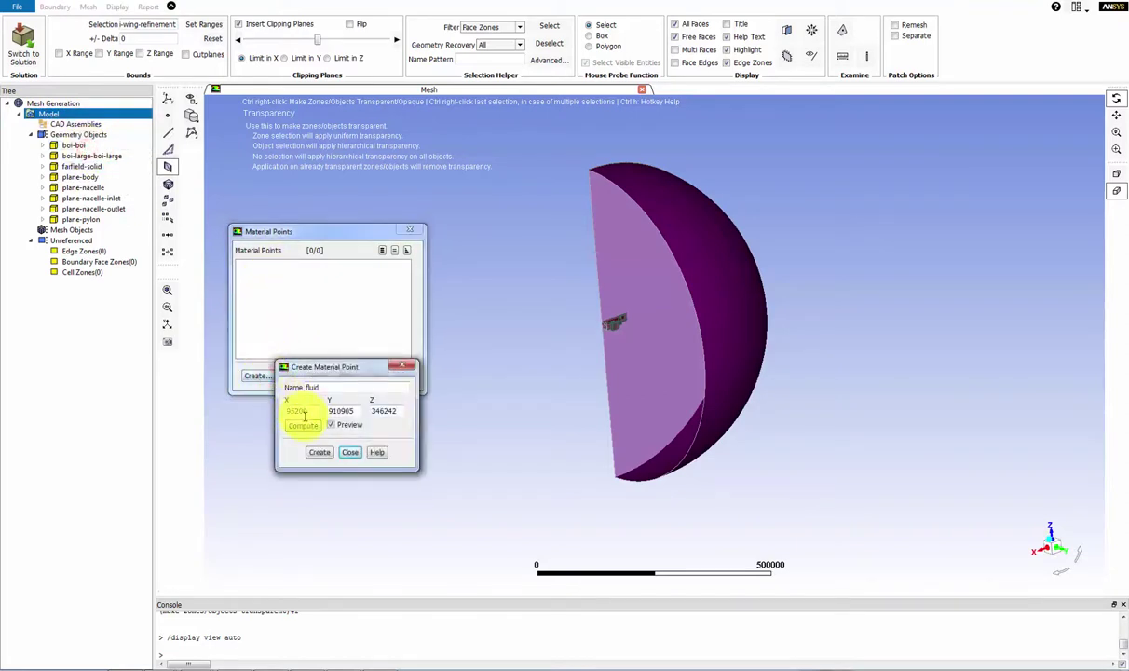
left_click(594, 337)
key("ctrl+x")
right_click(619, 326)
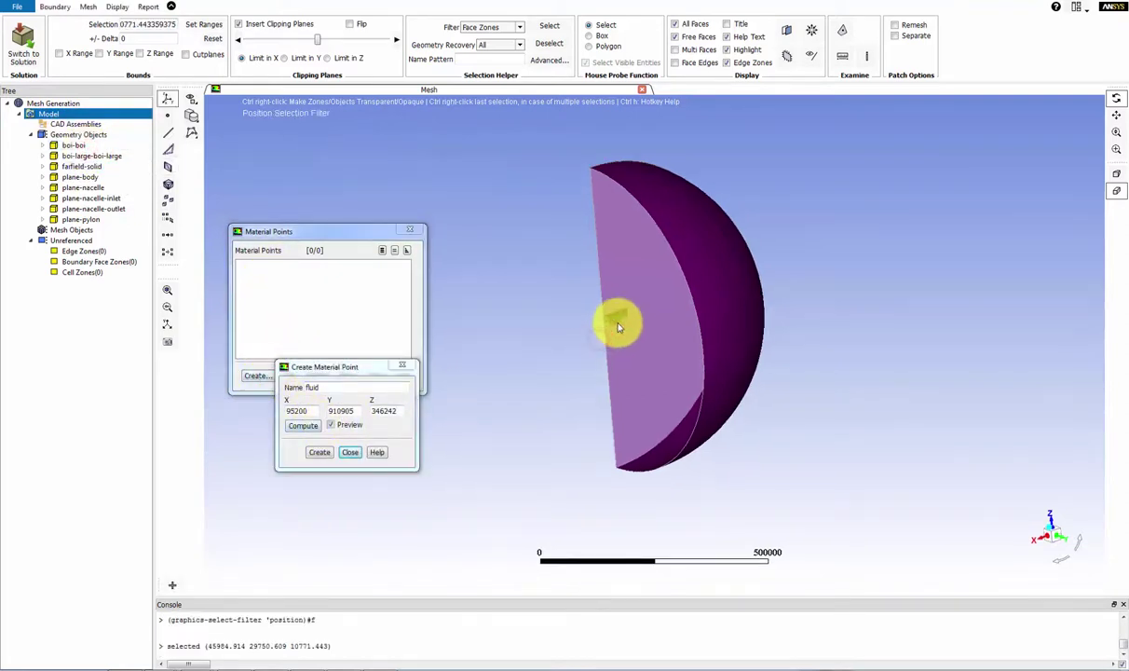
right_click(712, 324)
left_click(303, 425)
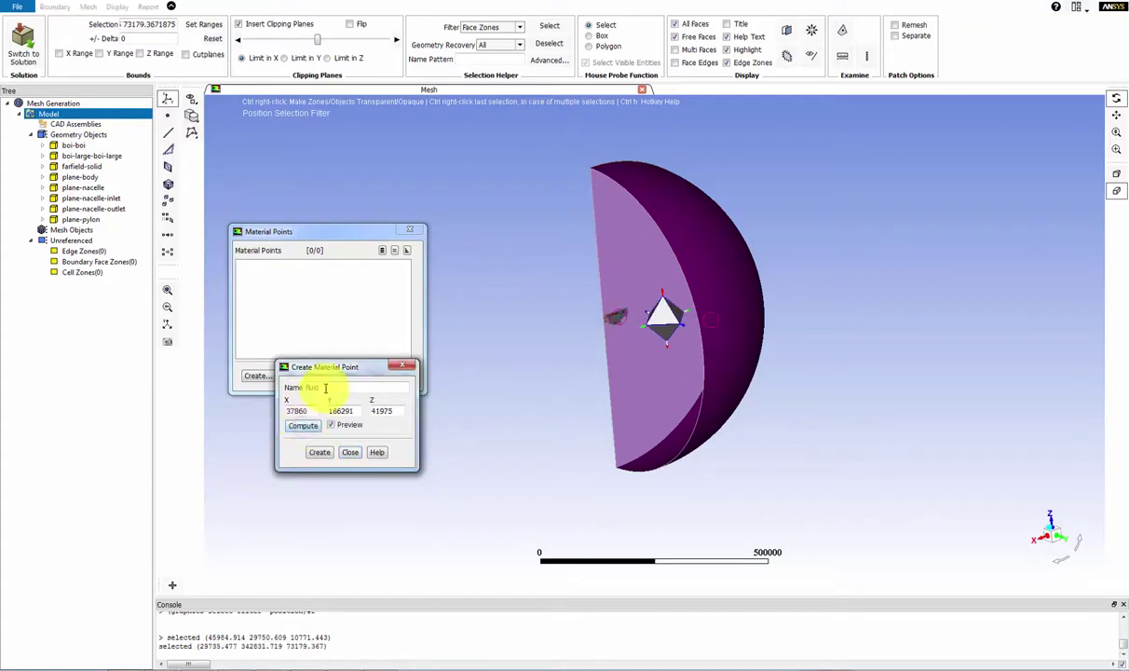
left_click(319, 452)
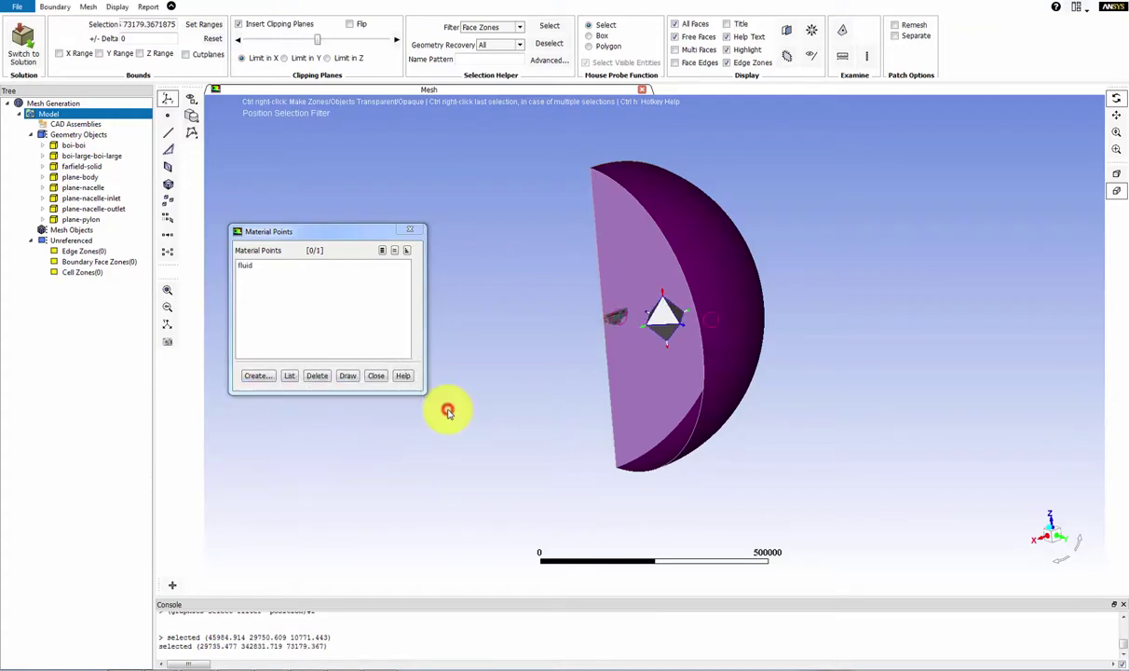
left_click(375, 376)
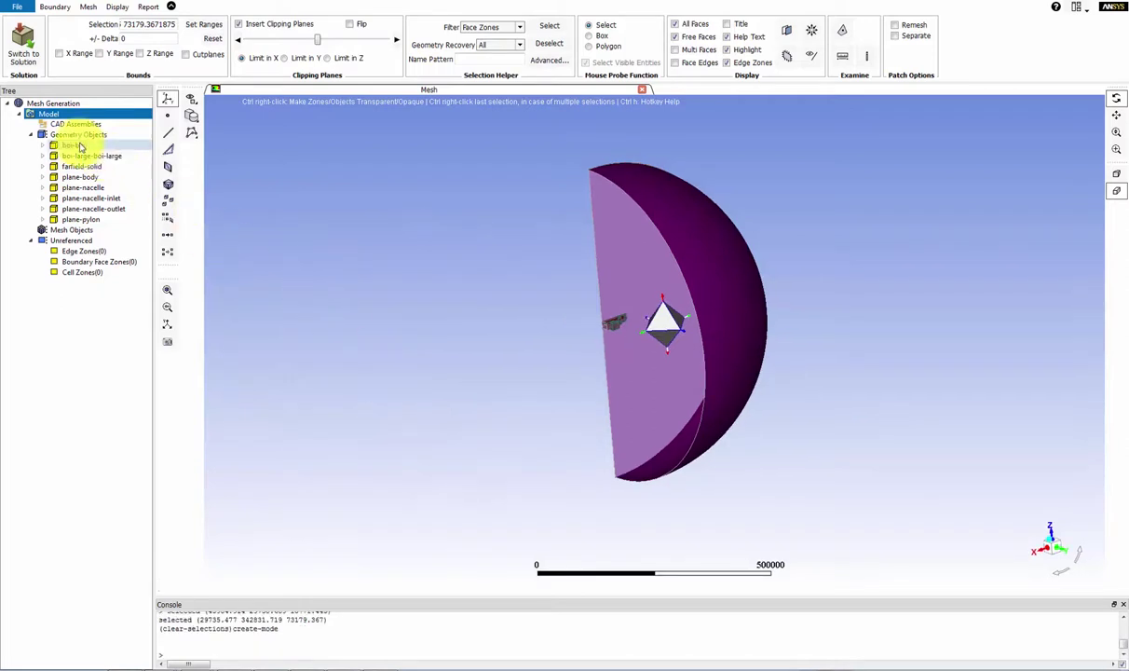
Step: Create proximity sizing 'feature-edge-proximity' on plane* object edges, sizes 5 to 10000
right_click(52, 114)
left_click(194, 136)
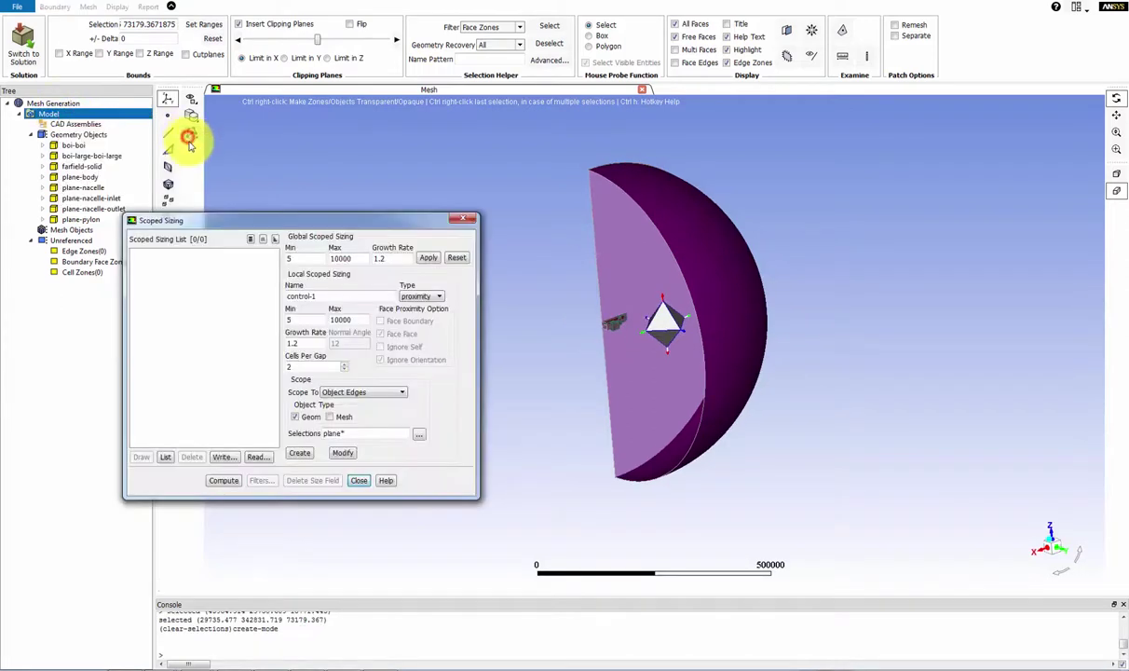
double_click(340, 259)
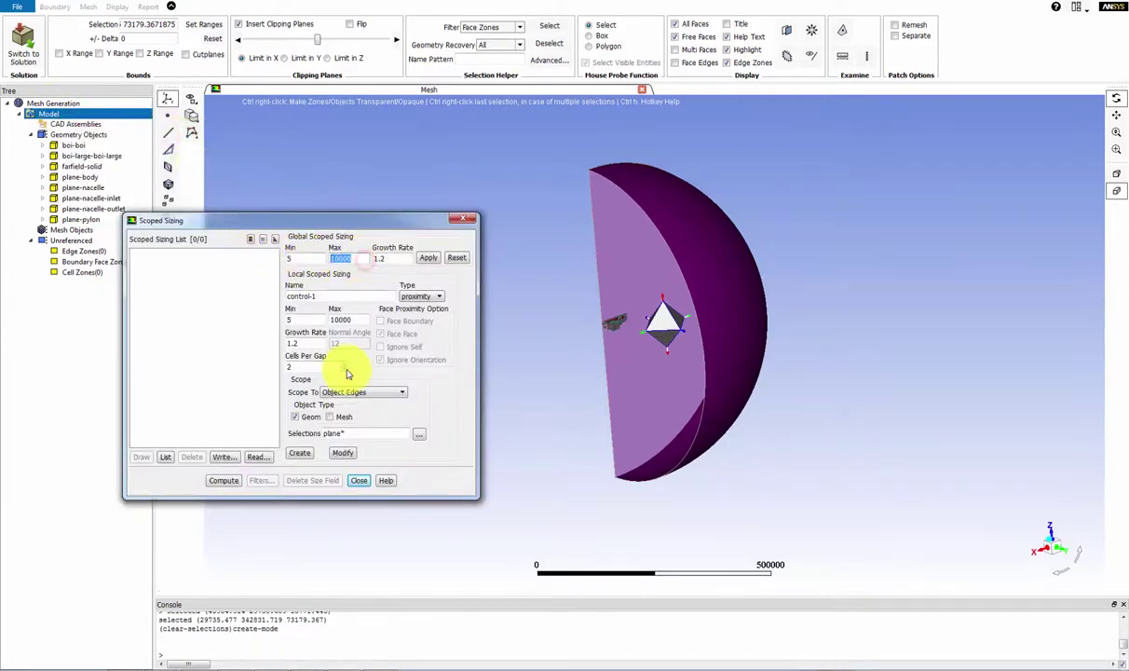
double_click(334, 298)
type("feature-edge-proximity")
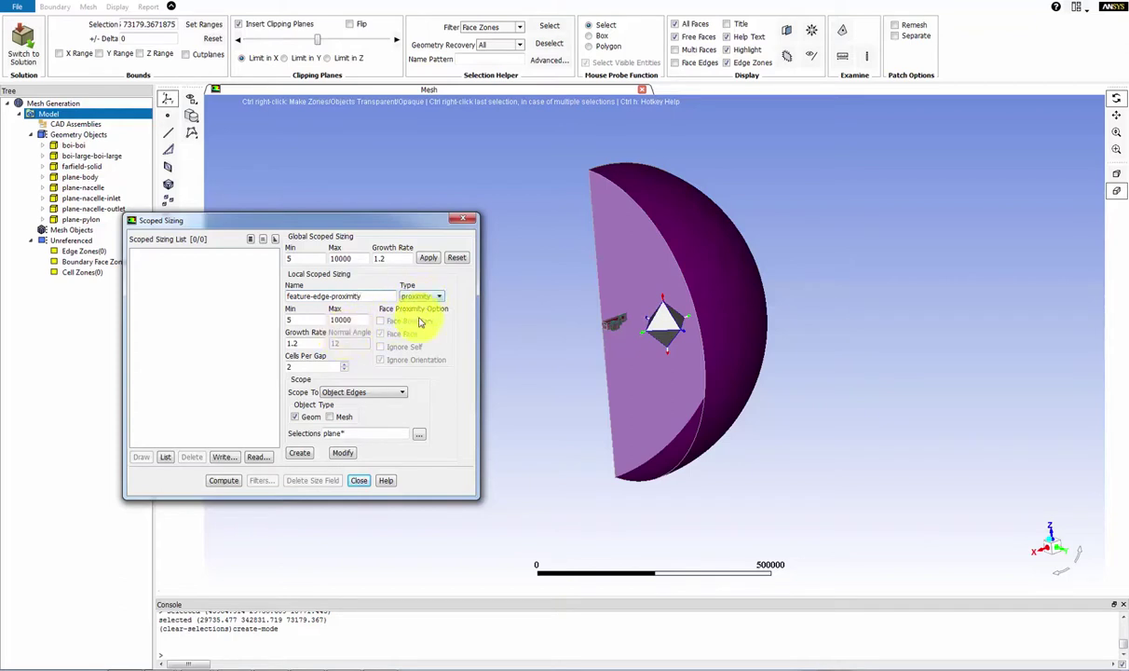
double_click(336, 433)
double_click(300, 367)
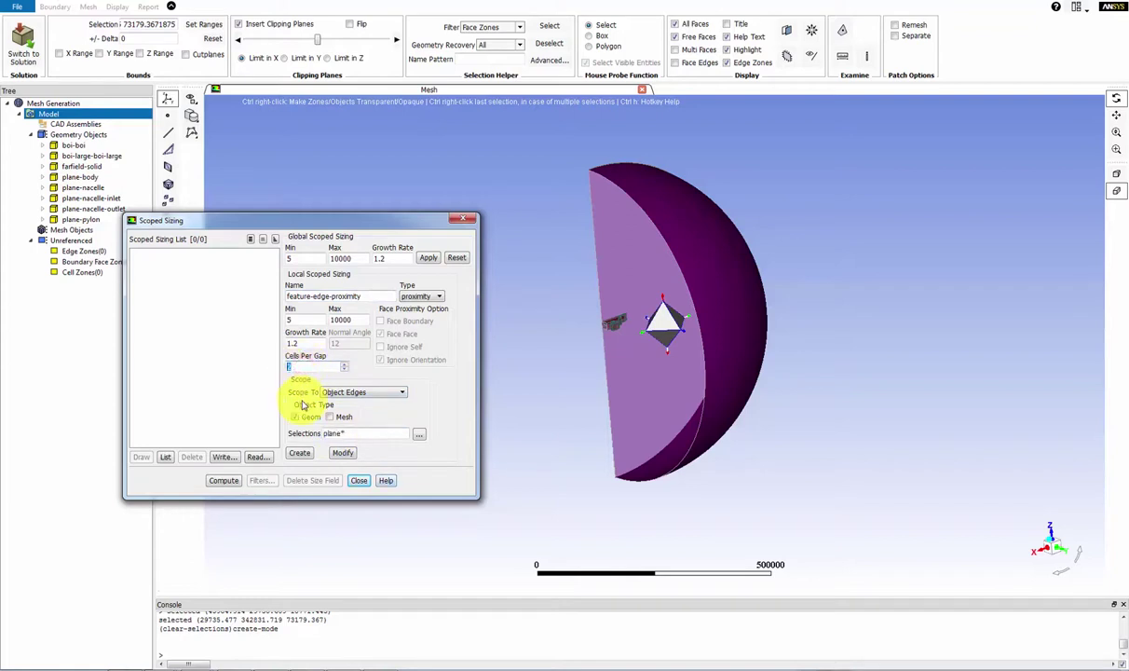
left_click(299, 452)
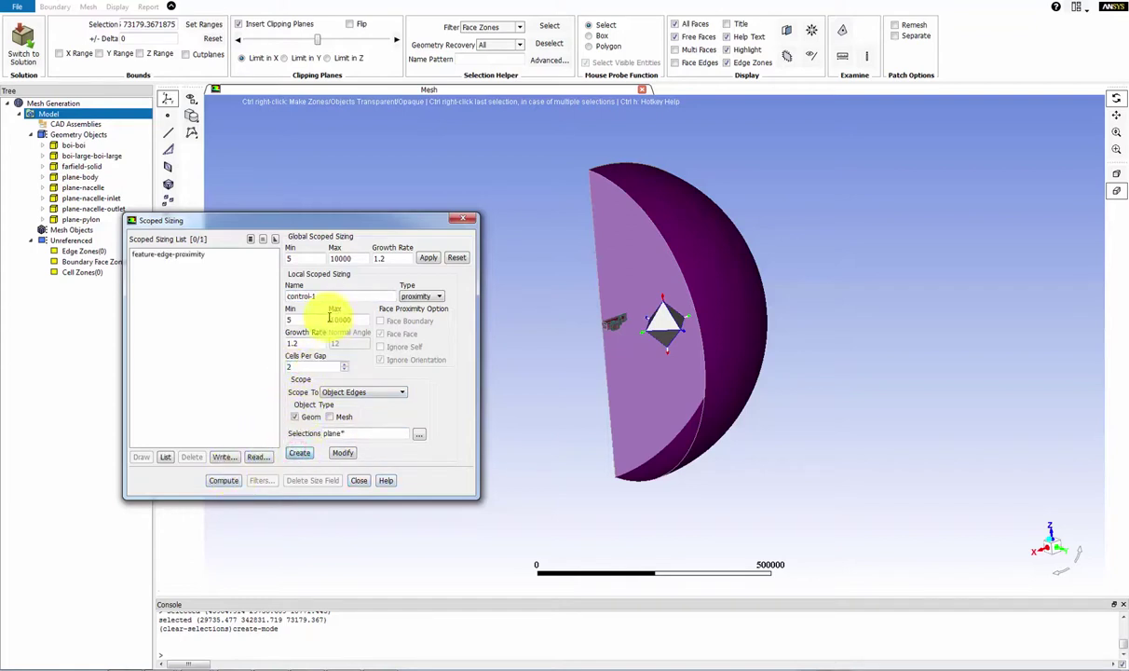
Step: Create curvature sizing 'curvature-on-plane' on plane* faces and edges, max size 100
left_click_drag(322, 297, 273, 294)
type("curvature-on-plane")
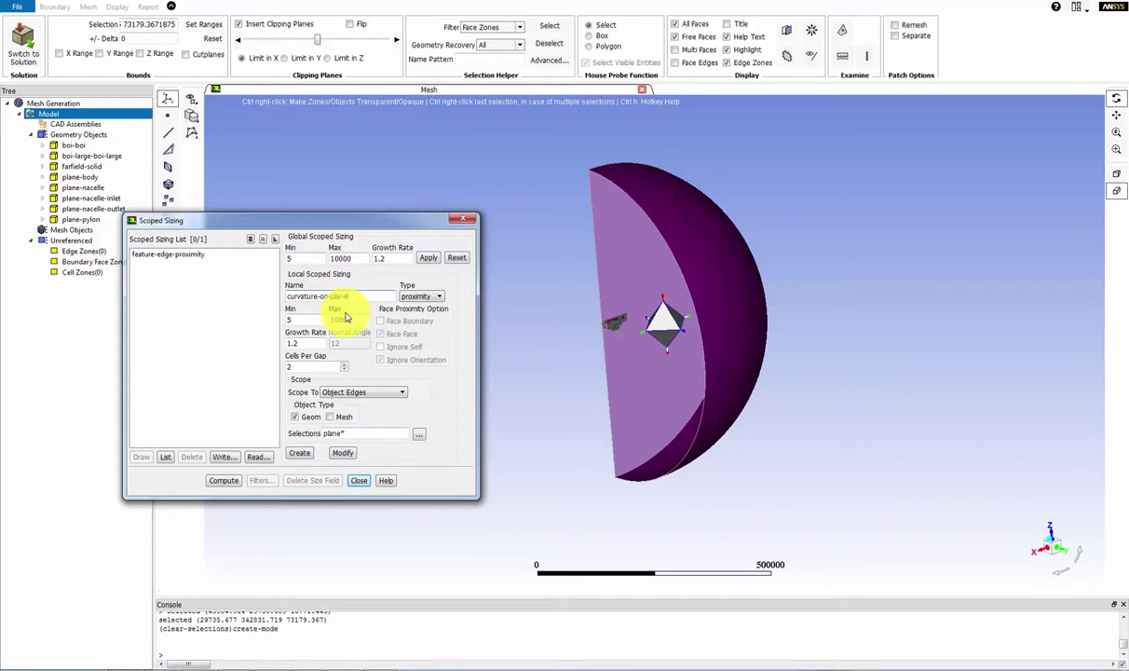
left_click(418, 296)
left_click(355, 320)
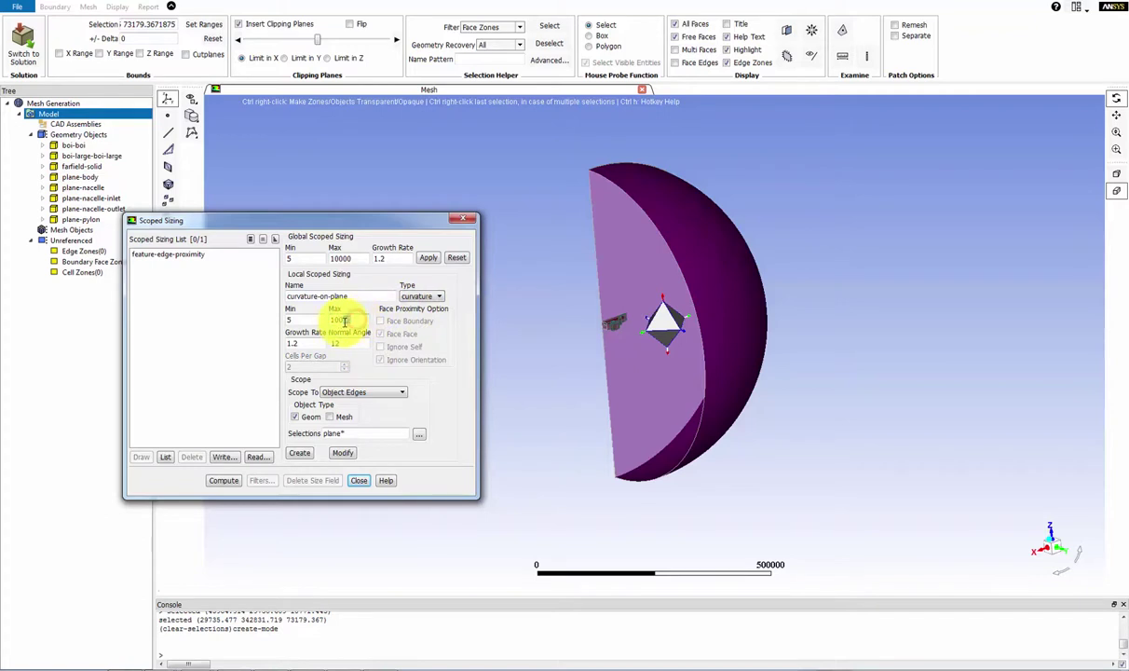
left_click(362, 391)
left_click(362, 403)
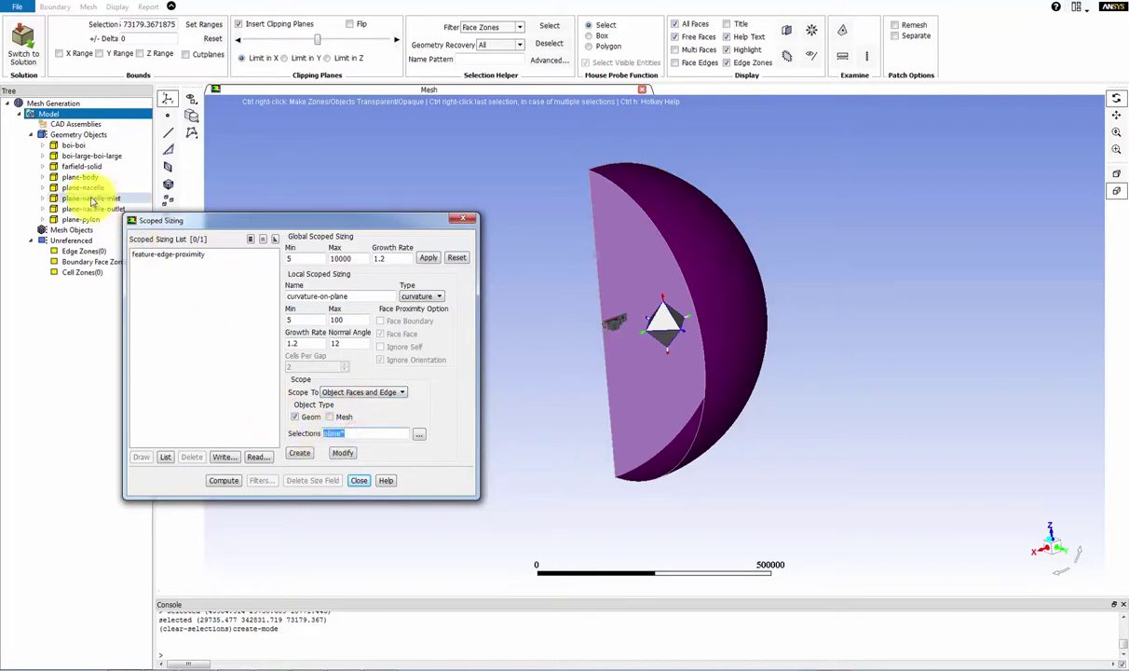
left_click(299, 454)
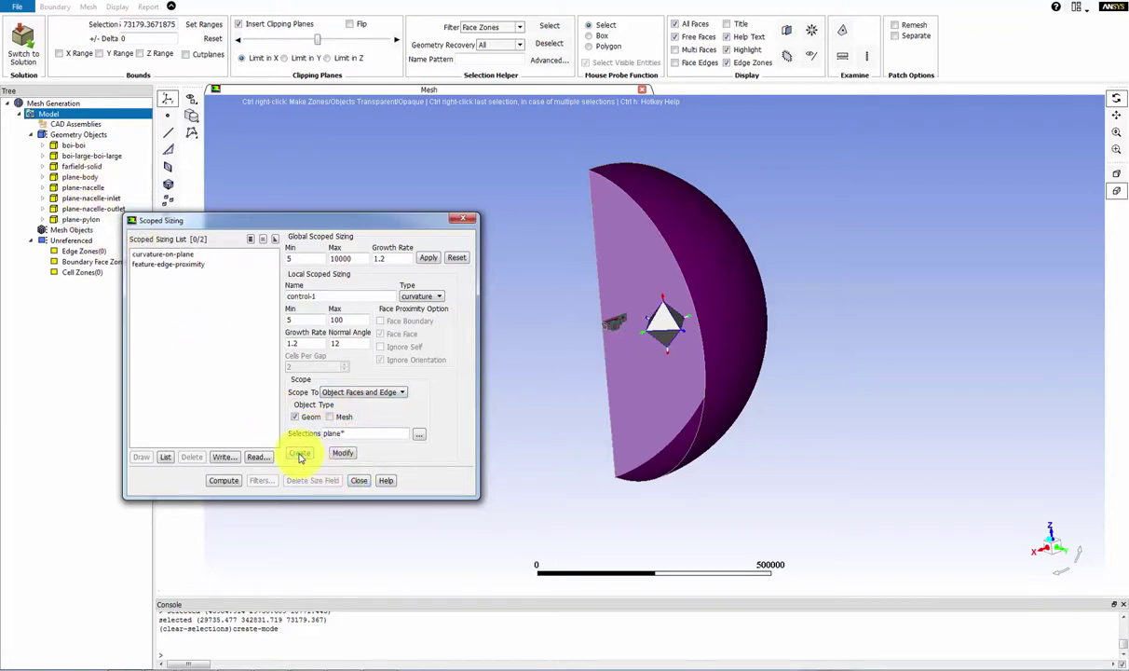